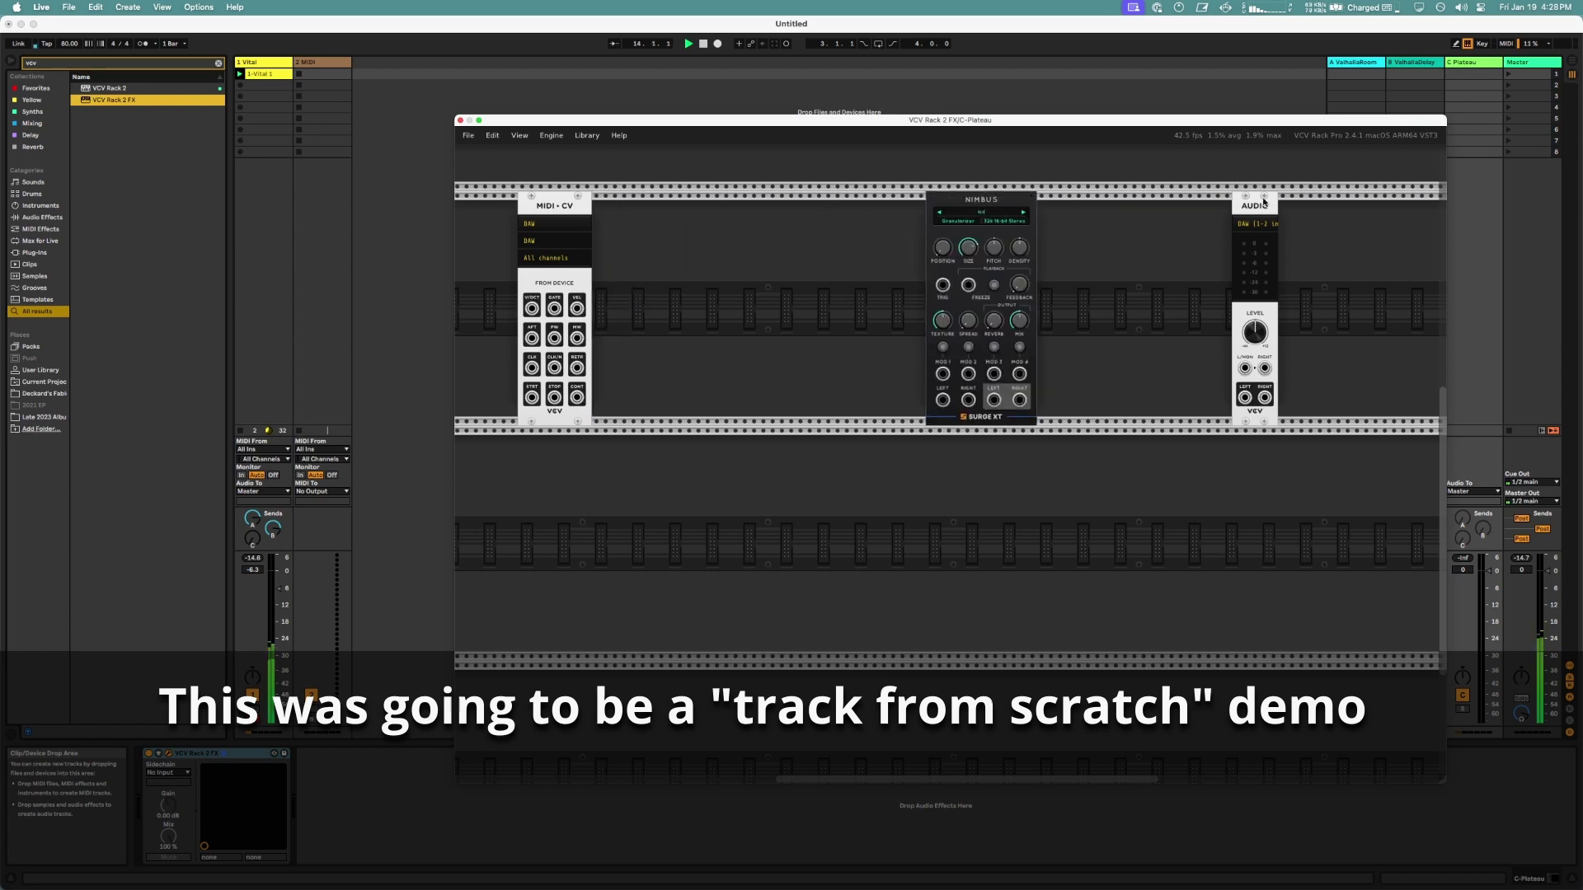
- Place the Audio module beside Nimbus and patch the stereo inputs and outputs between the two modules
drag(1253, 200, 1059, 201)
drag(994, 399, 1069, 368)
drag(1049, 397, 968, 399)
drag(1089, 124, 962, 81)
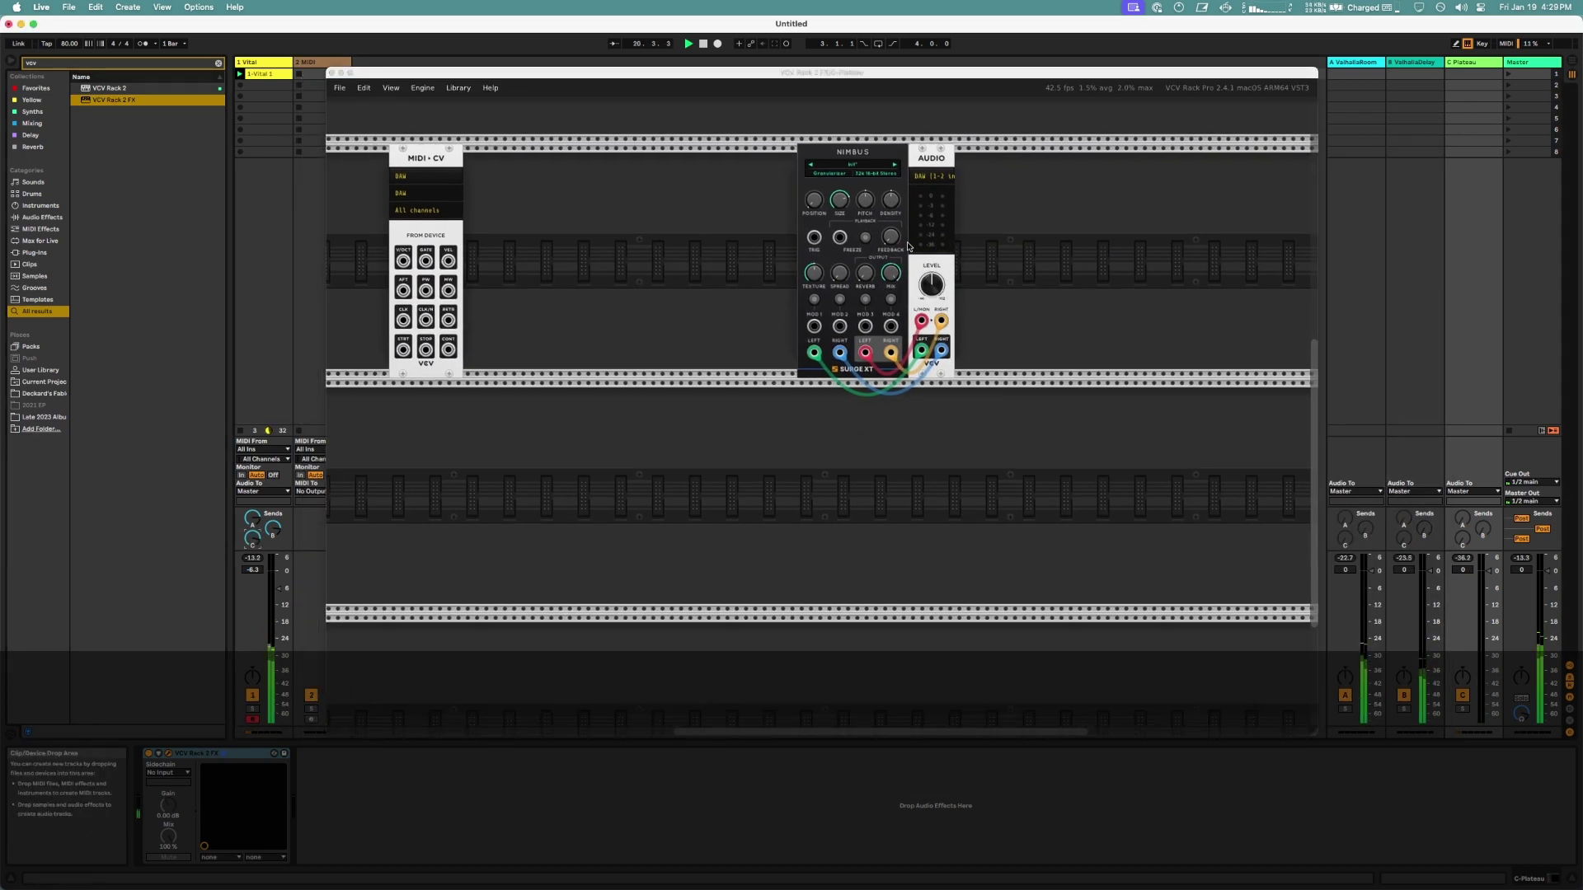
- Adjust Nimbus's density and position, and fine-tune send C on the Vital track
drag(891, 200, 891, 167)
drag(814, 201, 865, 201)
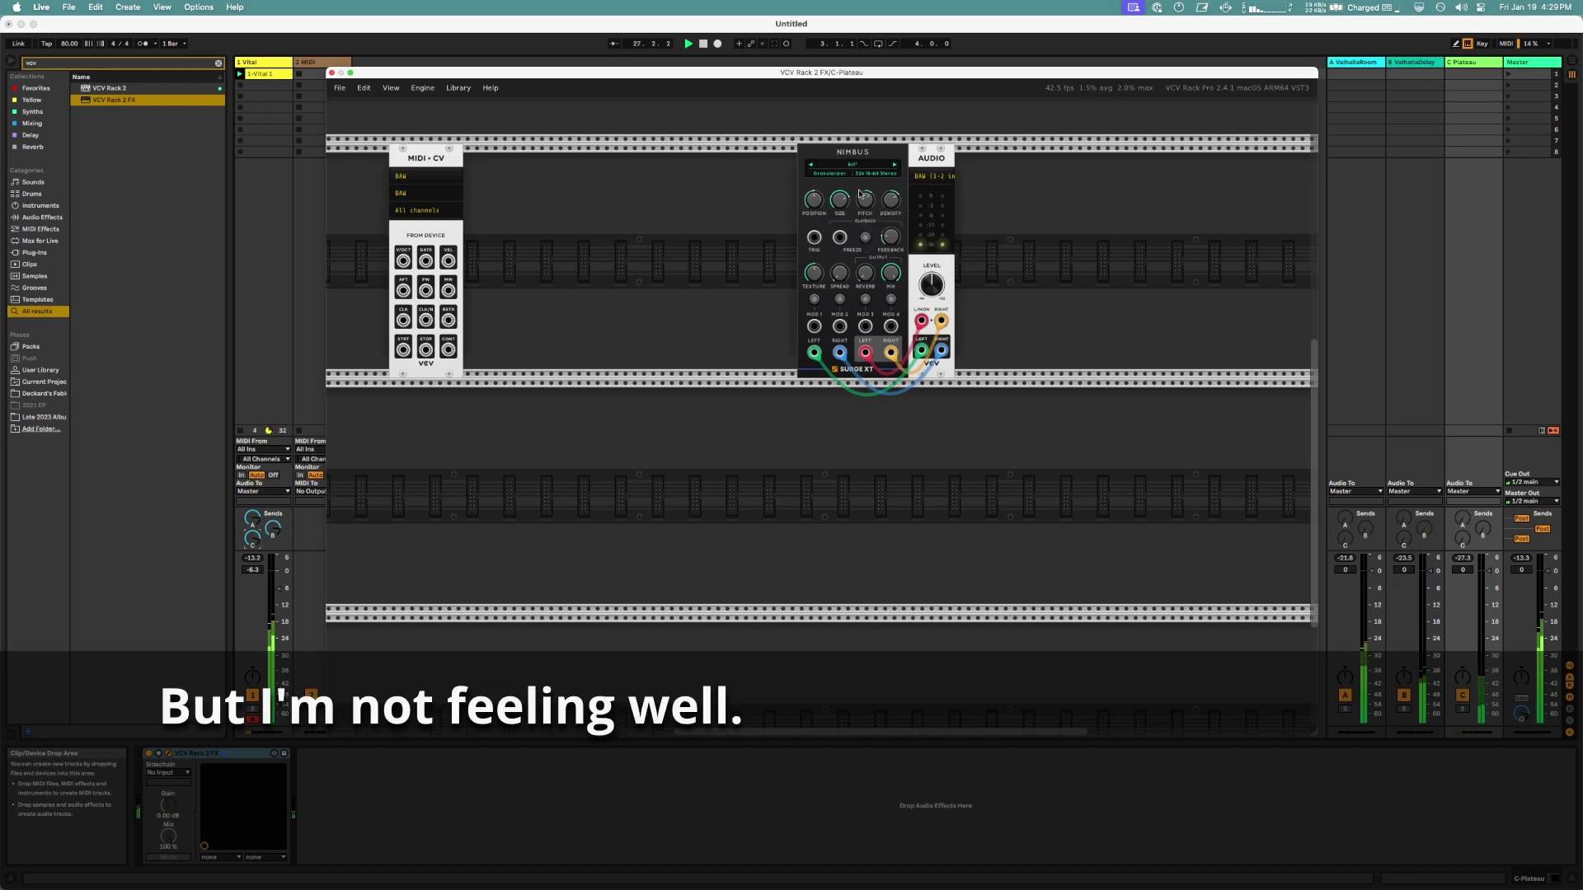
drag(252, 538, 252, 550)
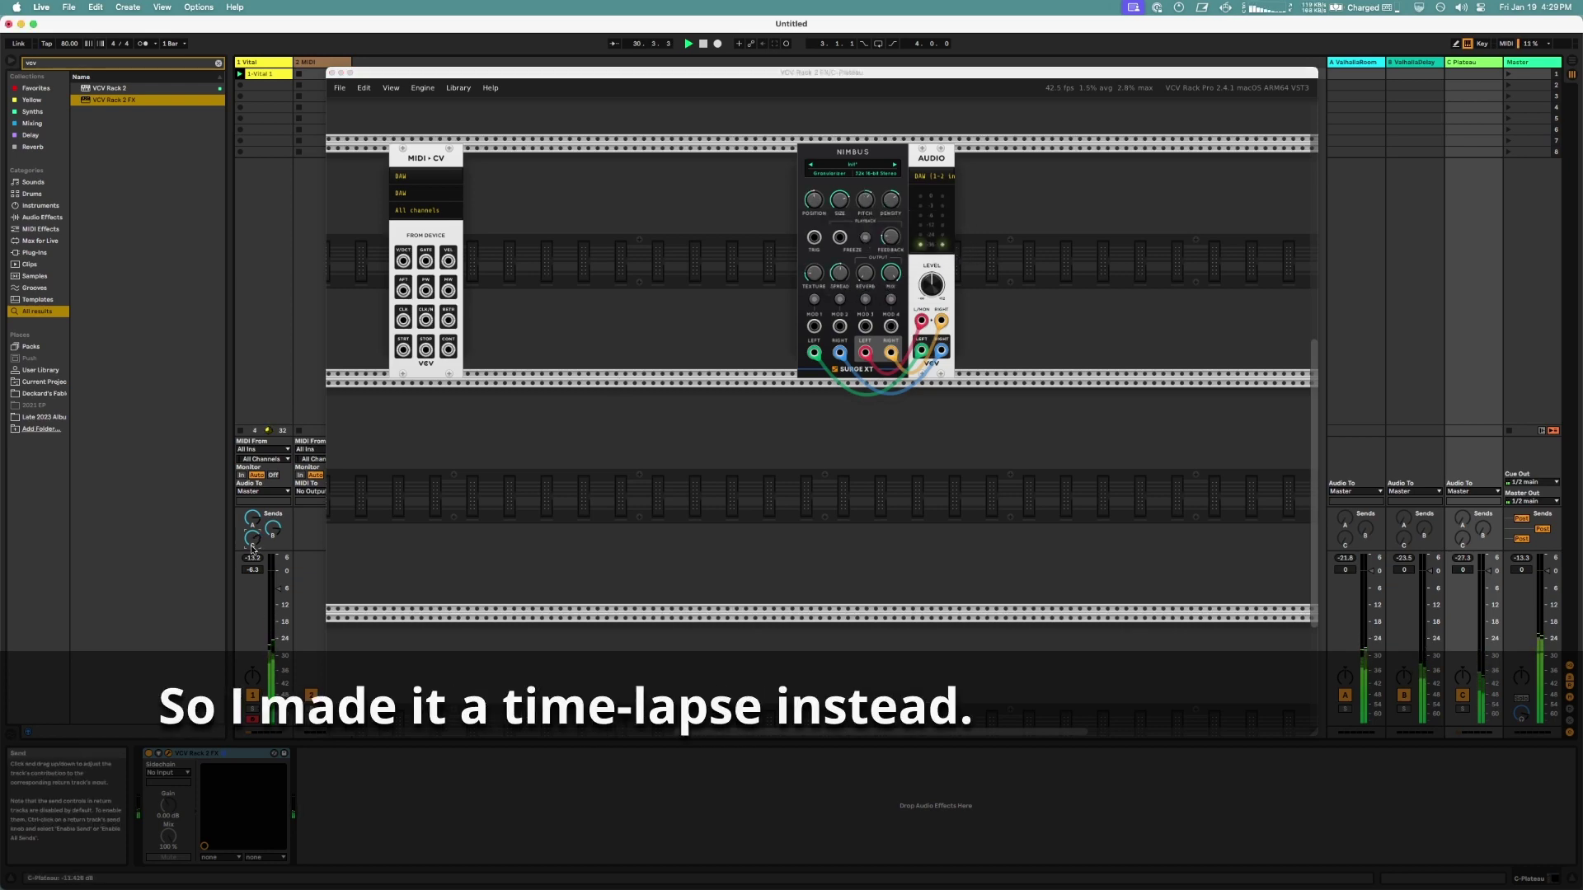
drag(888, 199, 887, 196)
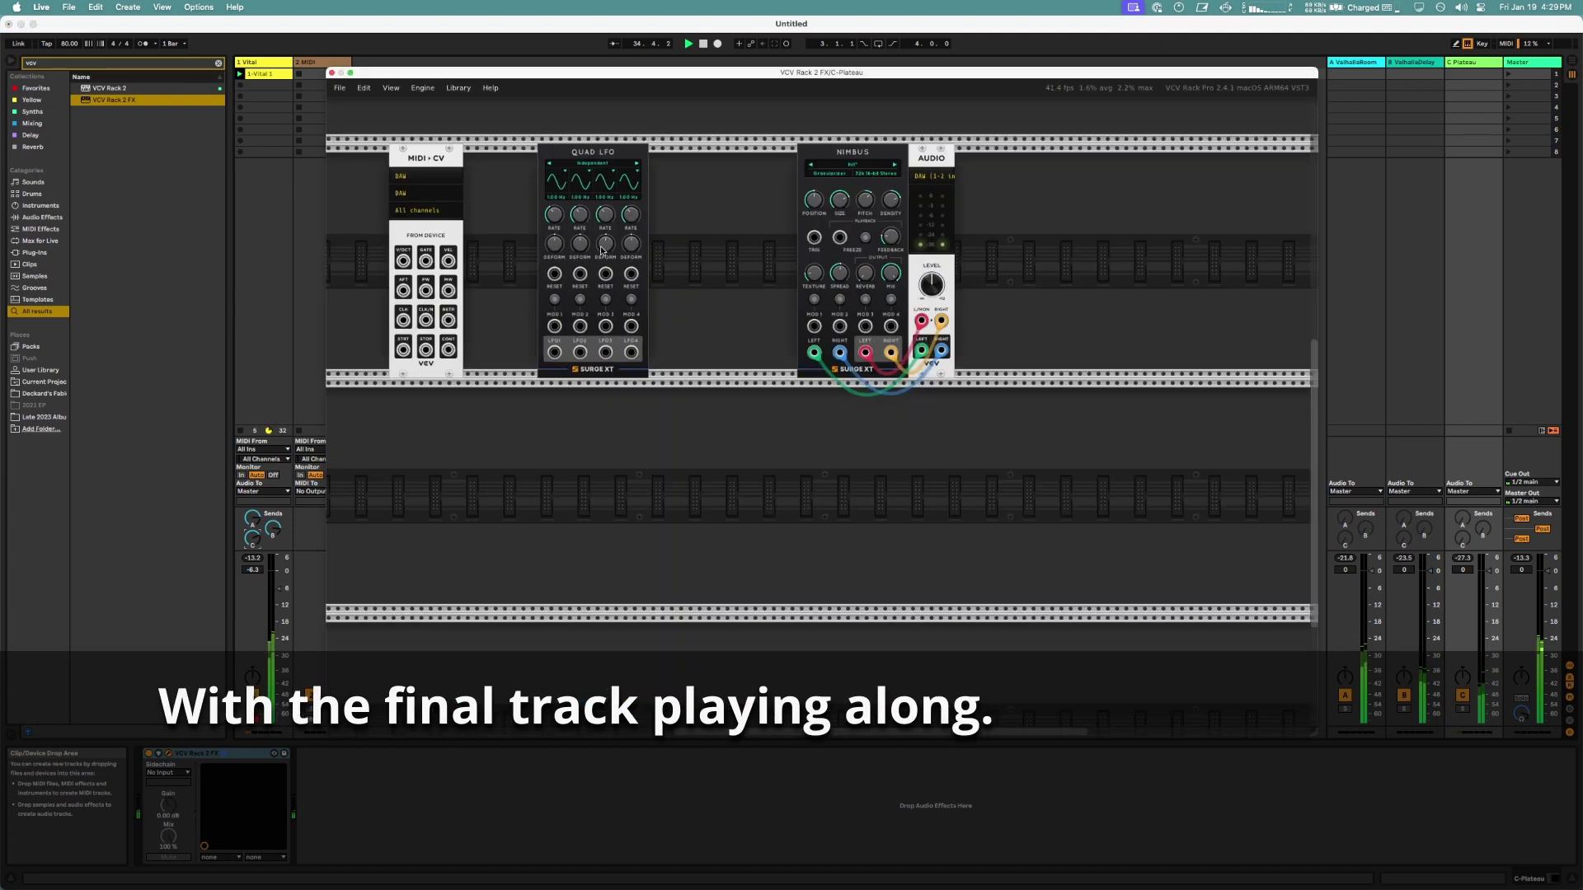
- Place the Quad LFO against Nimbus and patch its first LFO output into Nimbus's Mod 1 input for modulation
drag(592, 157, 740, 157)
drag(702, 353, 814, 325)
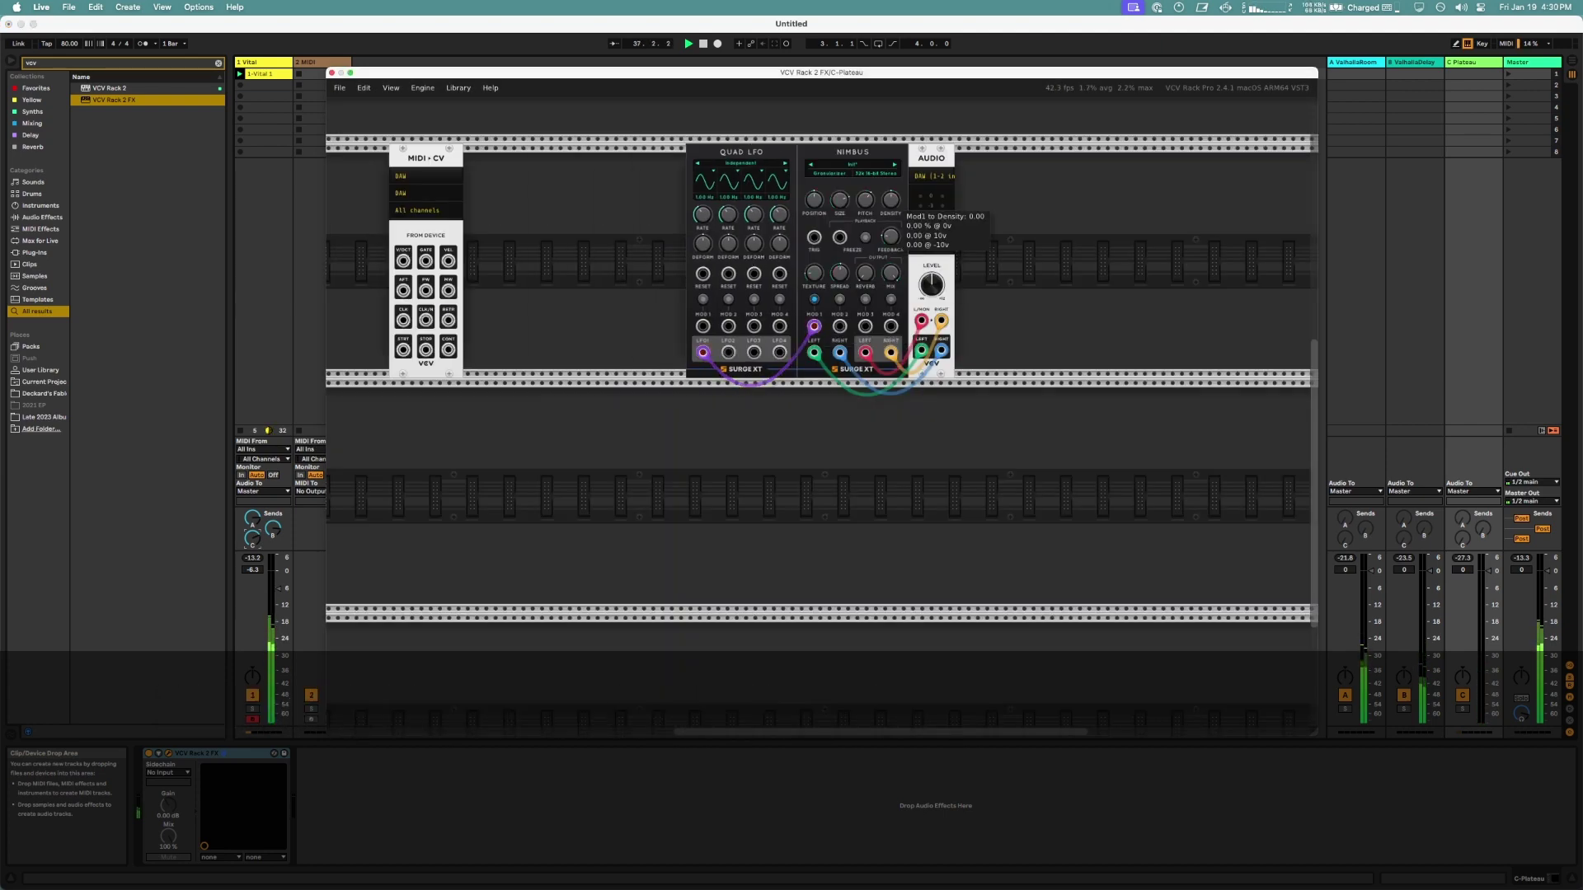
click(814, 300)
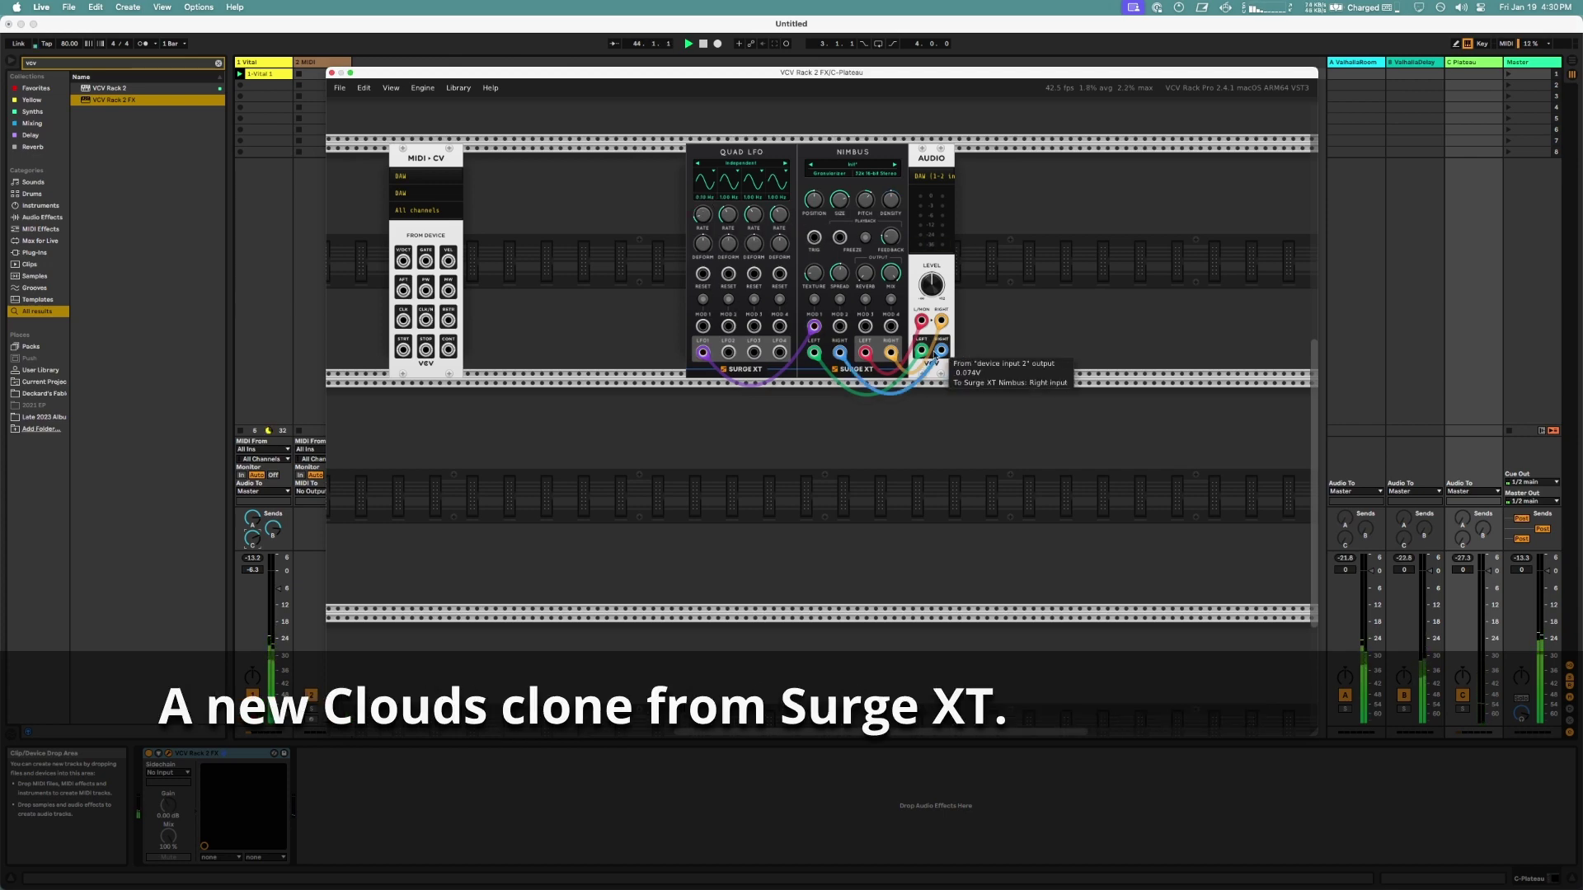
- Fine-tune the density, position and reverb of the Nimbus module
drag(890, 199, 890, 208)
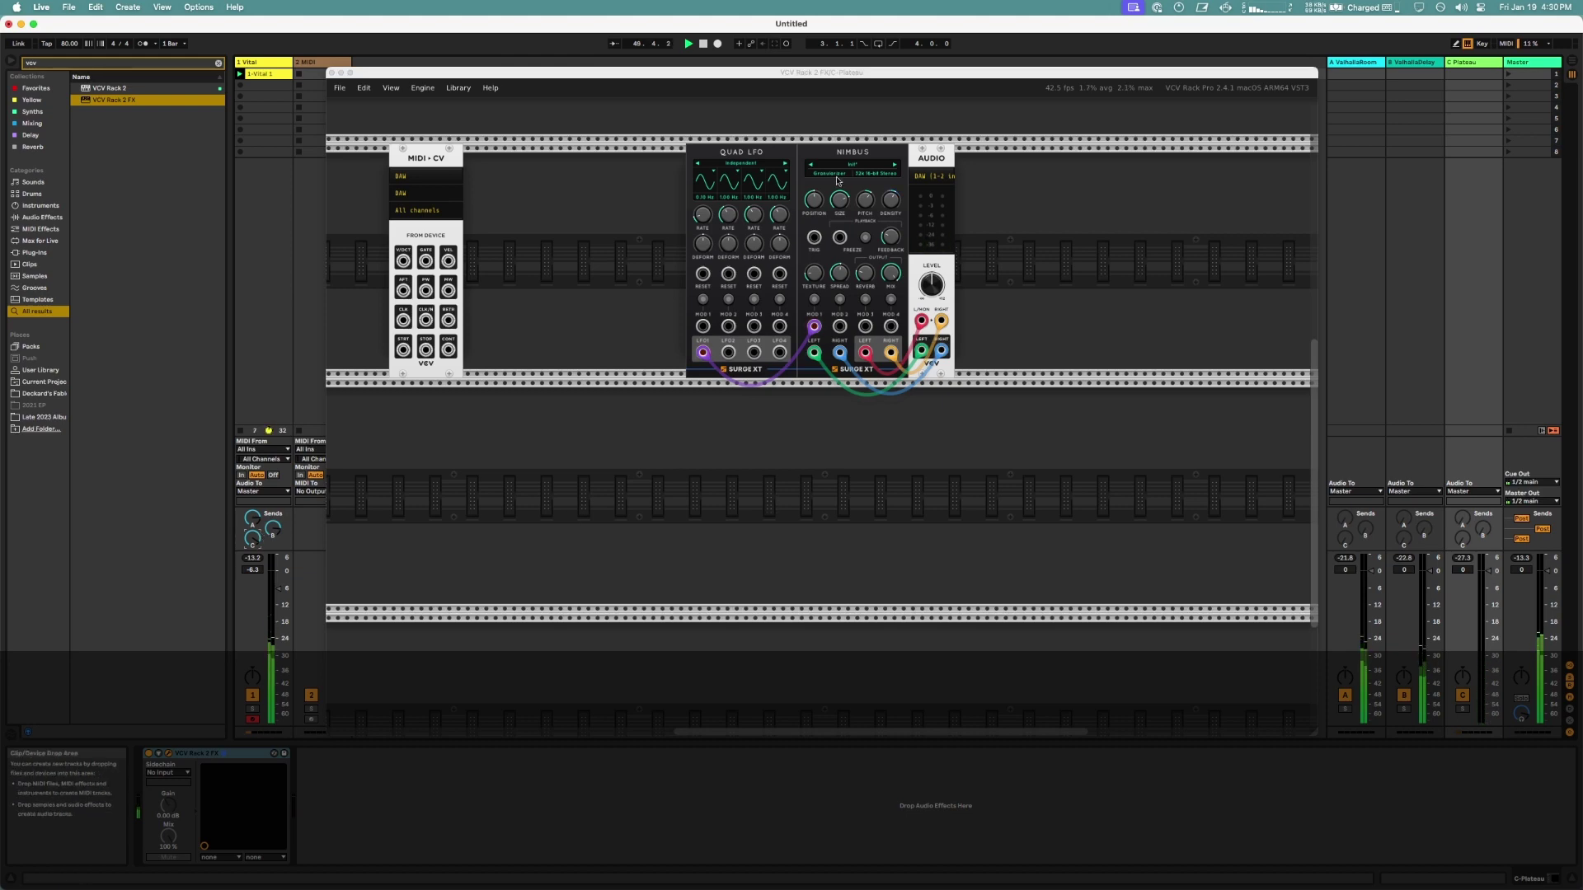
click(813, 199)
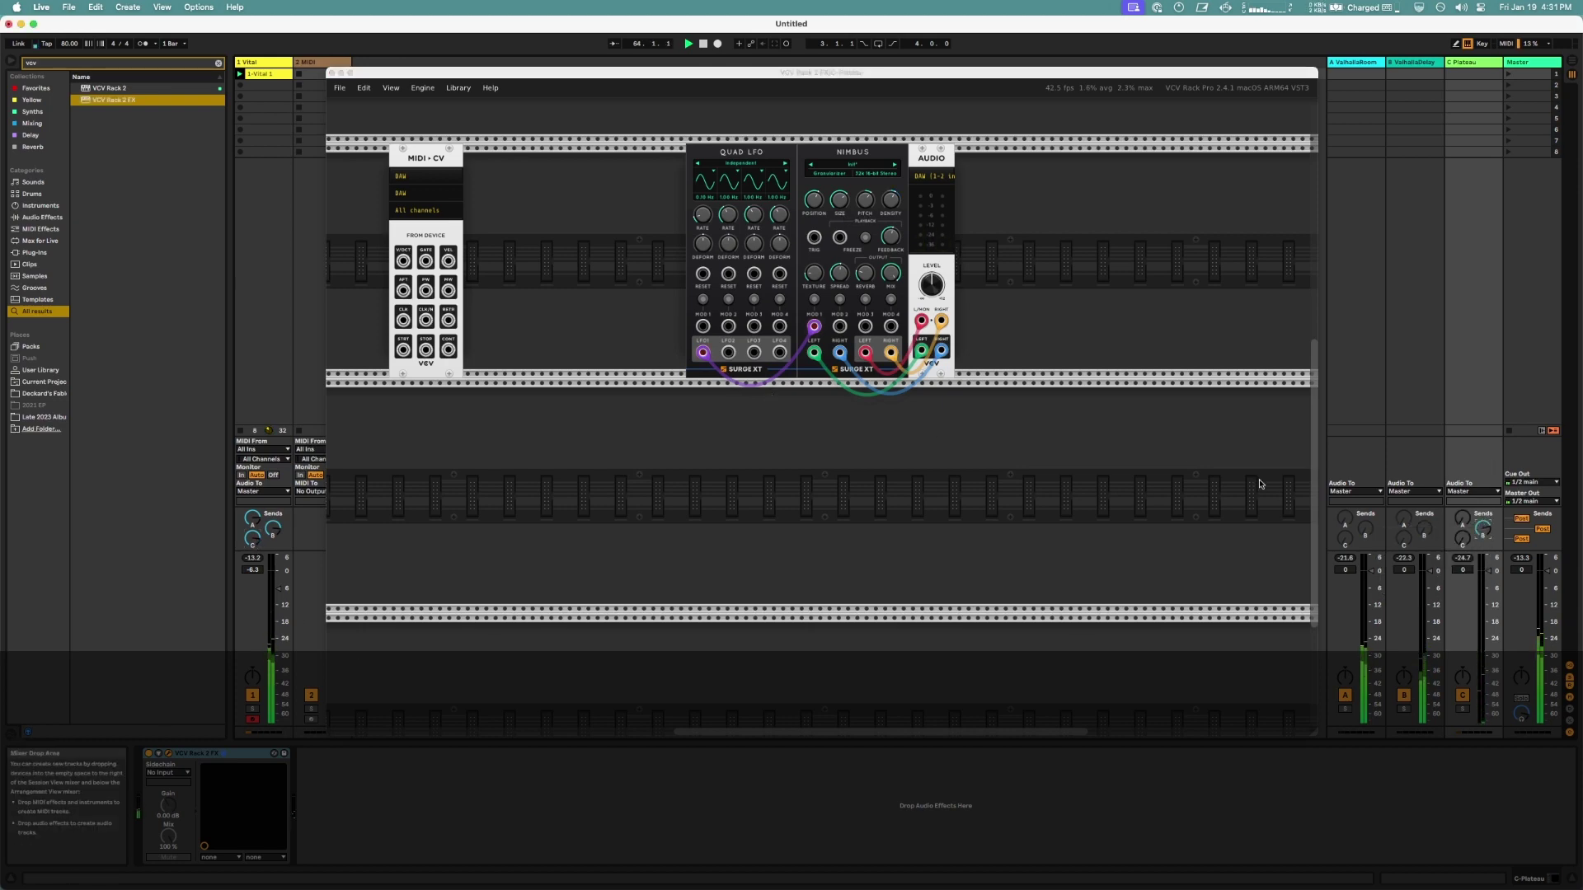
click(865, 273)
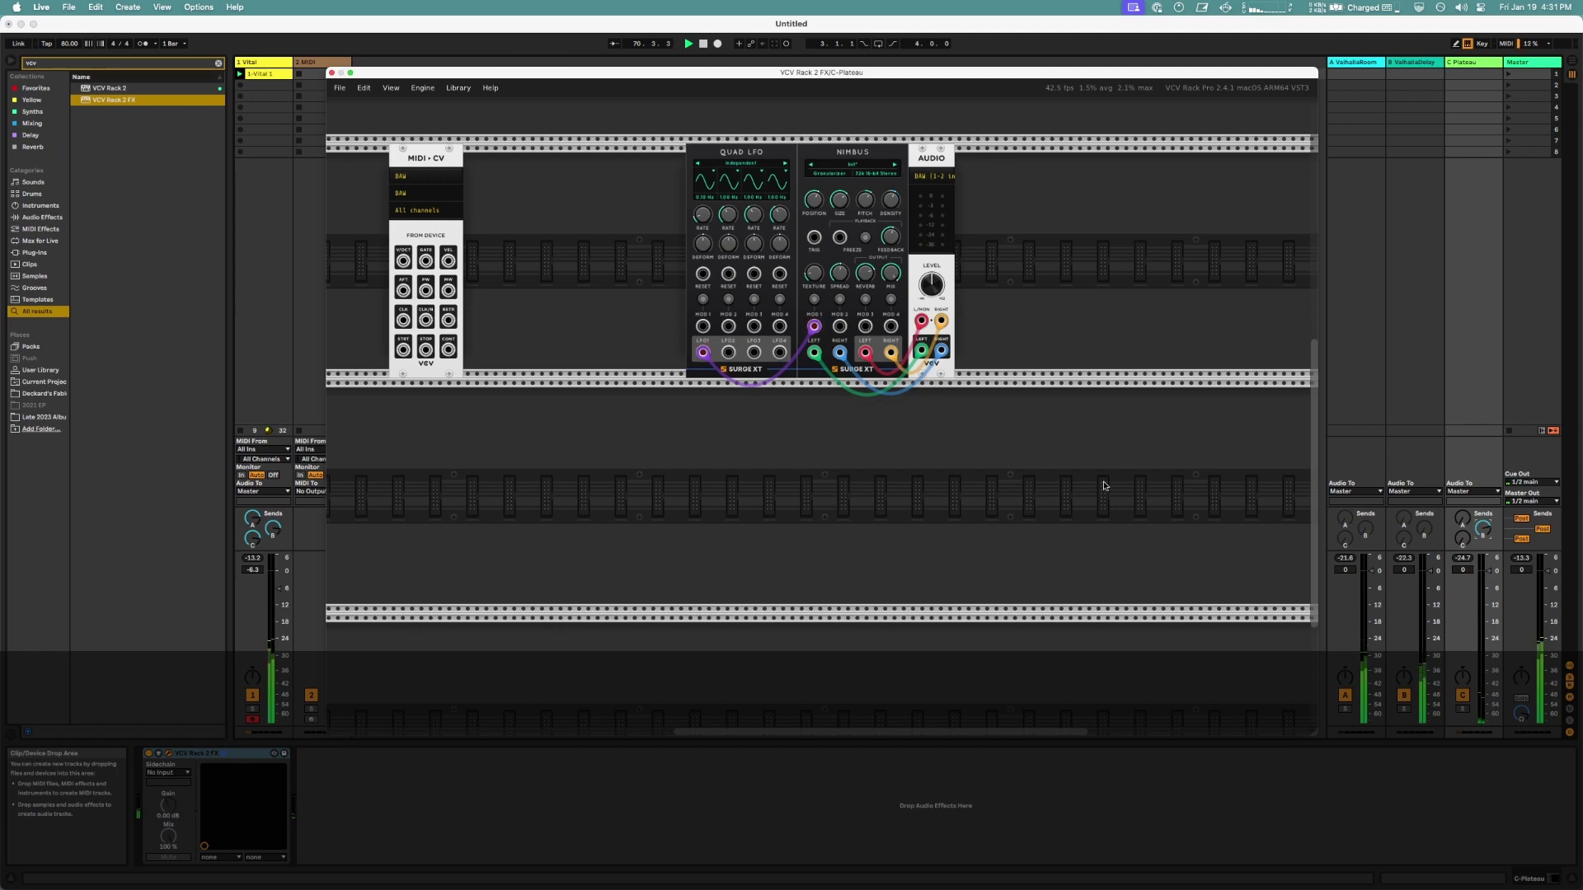
- Adjust the sends on the Plateau return track and enable send A on the ValhallaDelay return
drag(1464, 521, 1464, 569)
drag(1483, 529, 1411, 471)
right_click(1405, 519)
click(1426, 528)
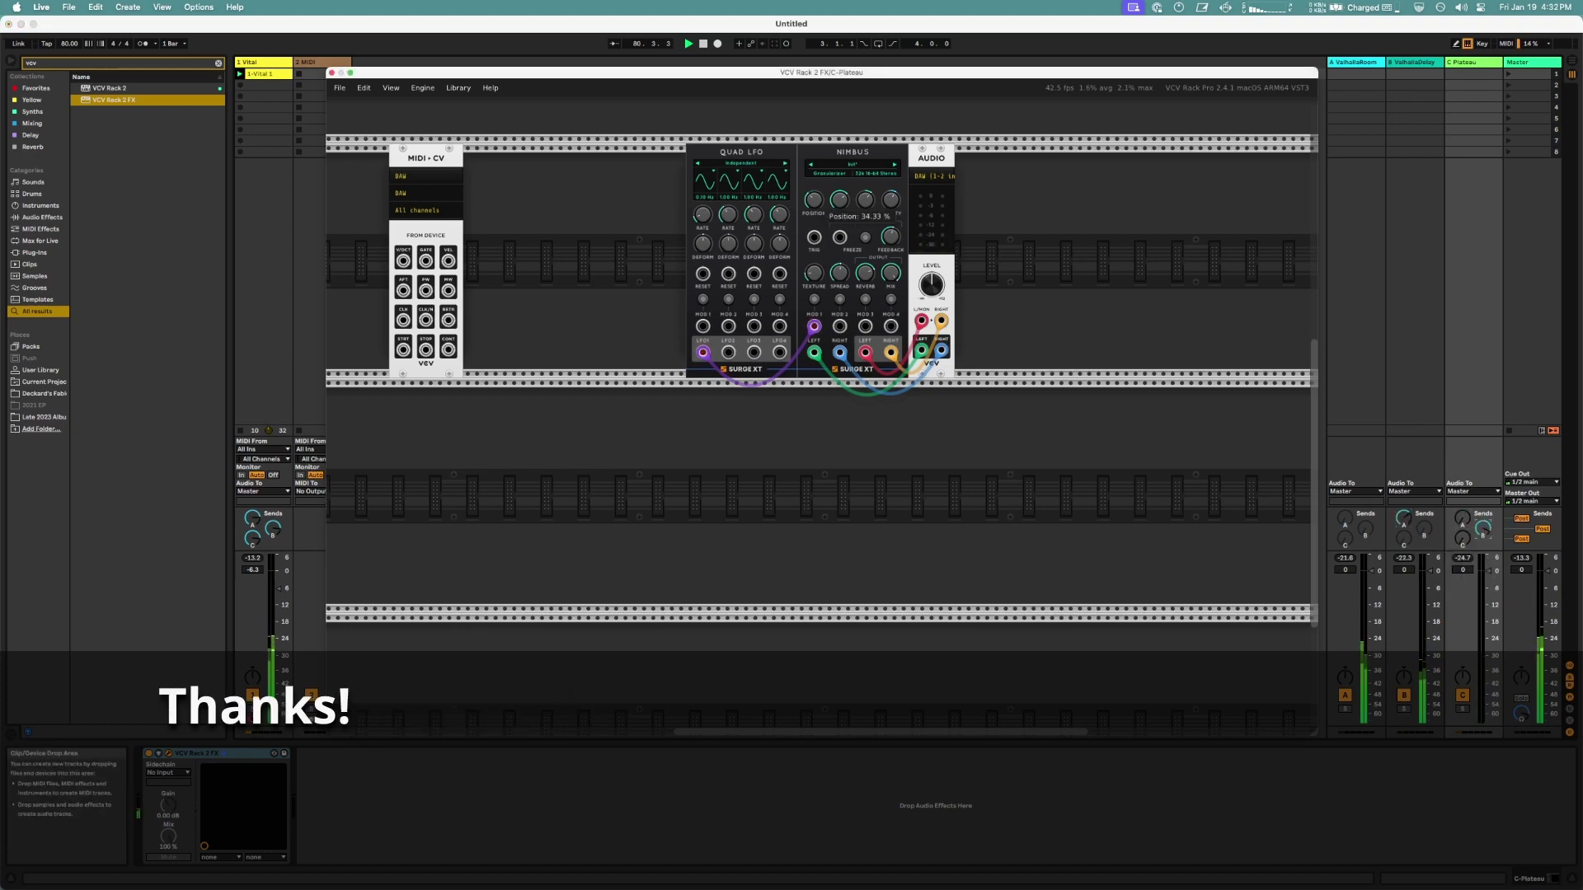
- Change Nimbus's quality mode, adjust its feedback slightly, and hide the plug-in window
right_click(877, 178)
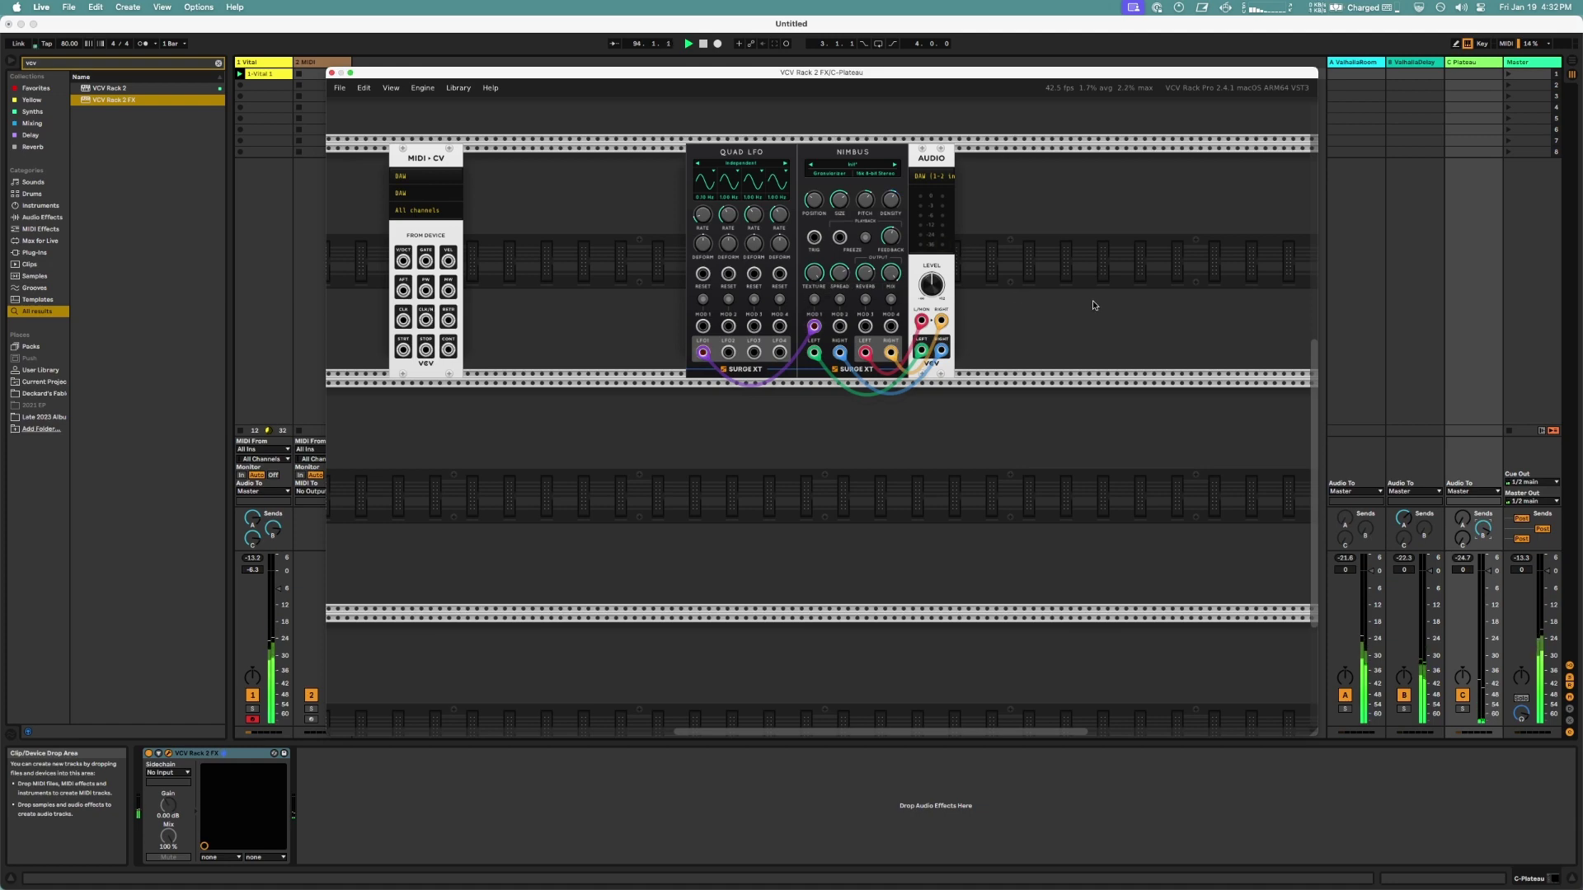
drag(892, 236, 893, 232)
key(super+alt+p)
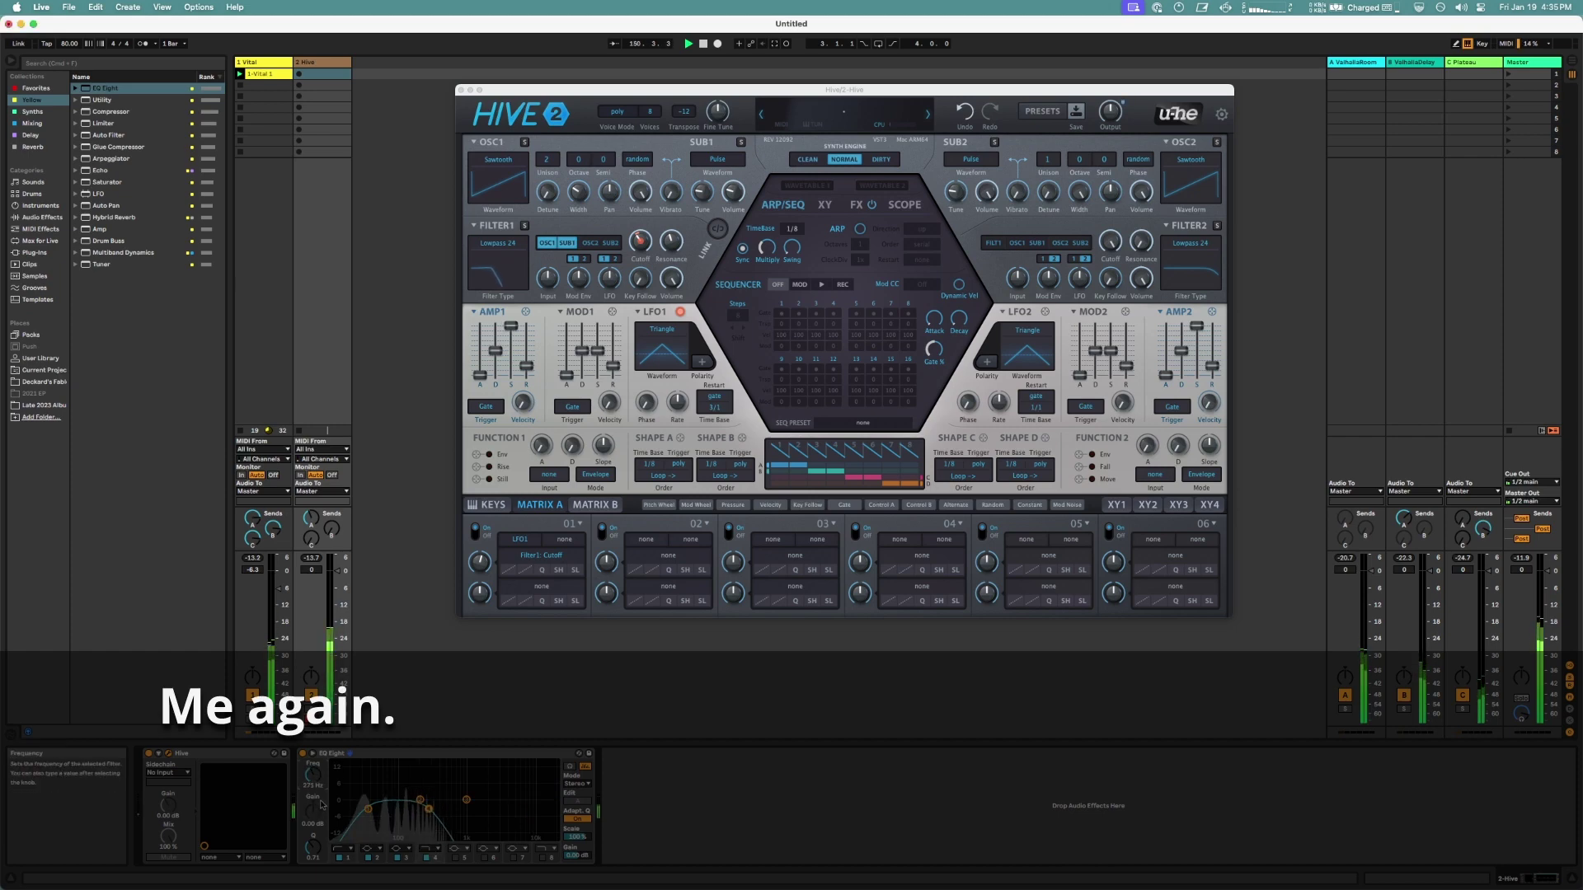
- Set the Hive track's EQ Eight low-pass band to about 413 Hz and its track volume to -3.2 dB
mouse_move(314, 773)
mouse_down()
mouse_move(314, 759)
mouse_move(314, 776)
mouse_up()
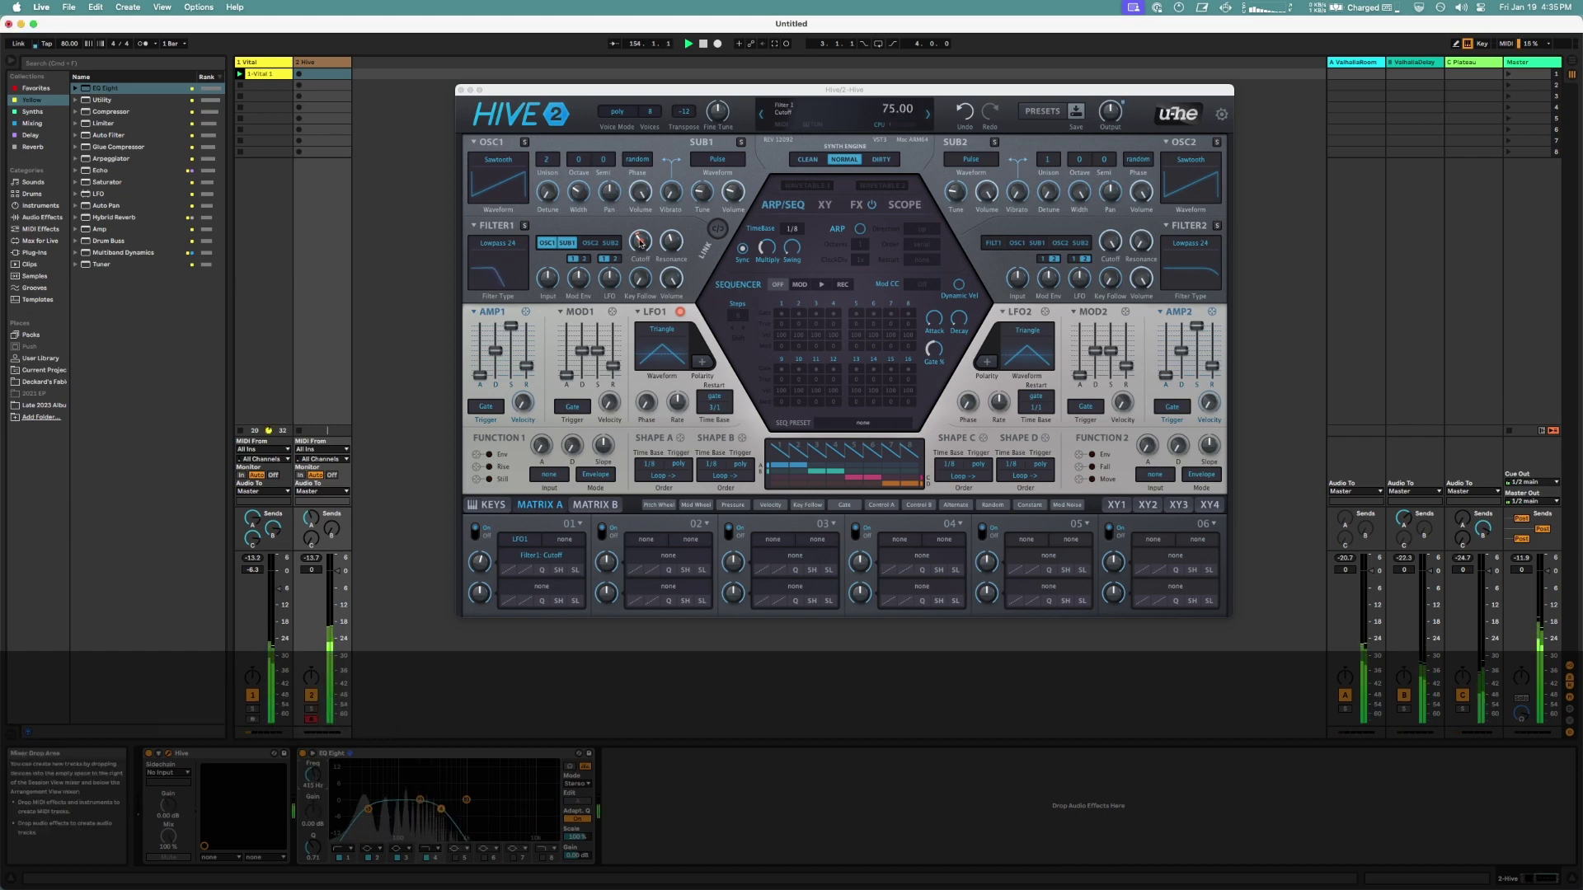
drag(340, 586, 341, 583)
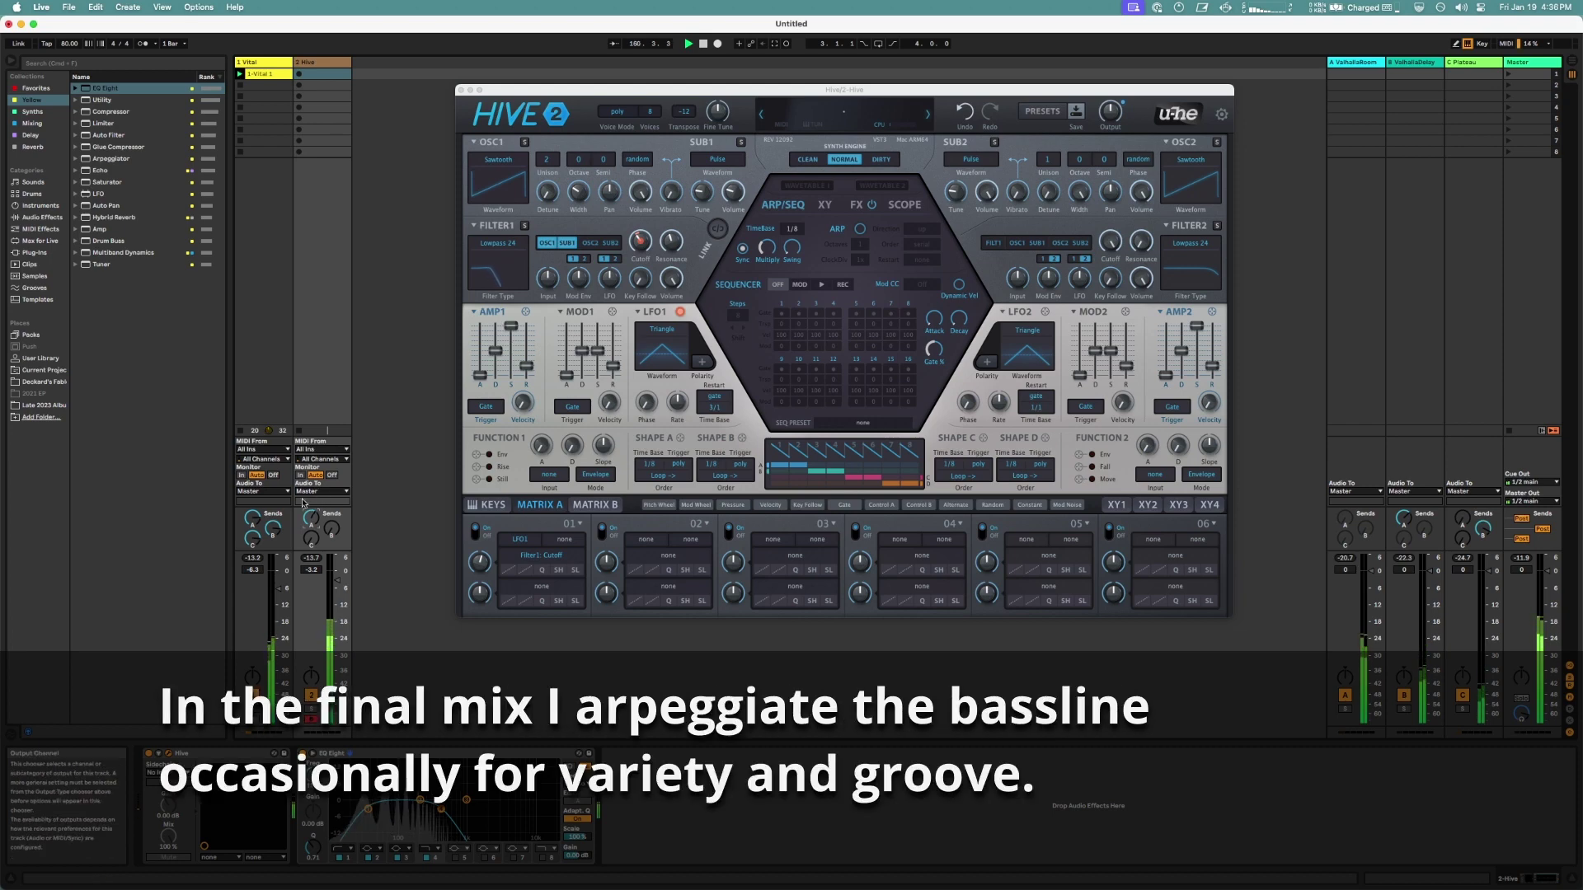
- Copy the Vital clip into the first slot of the Hive track and open the copy for note editing
click(267, 75)
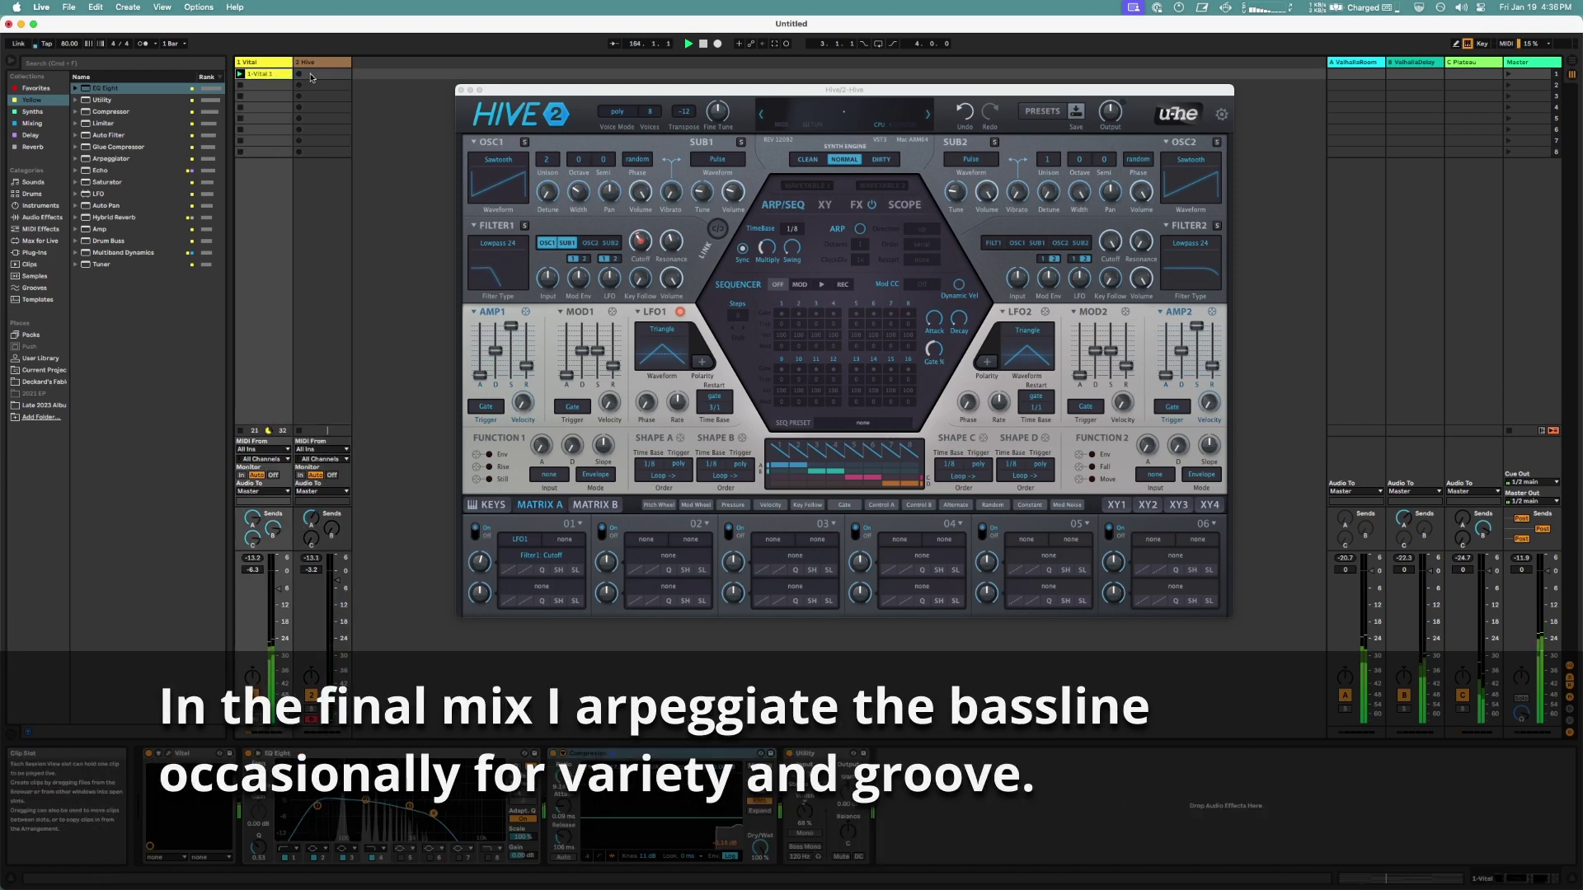
key(super+c)
click(330, 75)
key(super+v)
double_click(333, 75)
click(461, 90)
scroll(412, 676, down, 3)
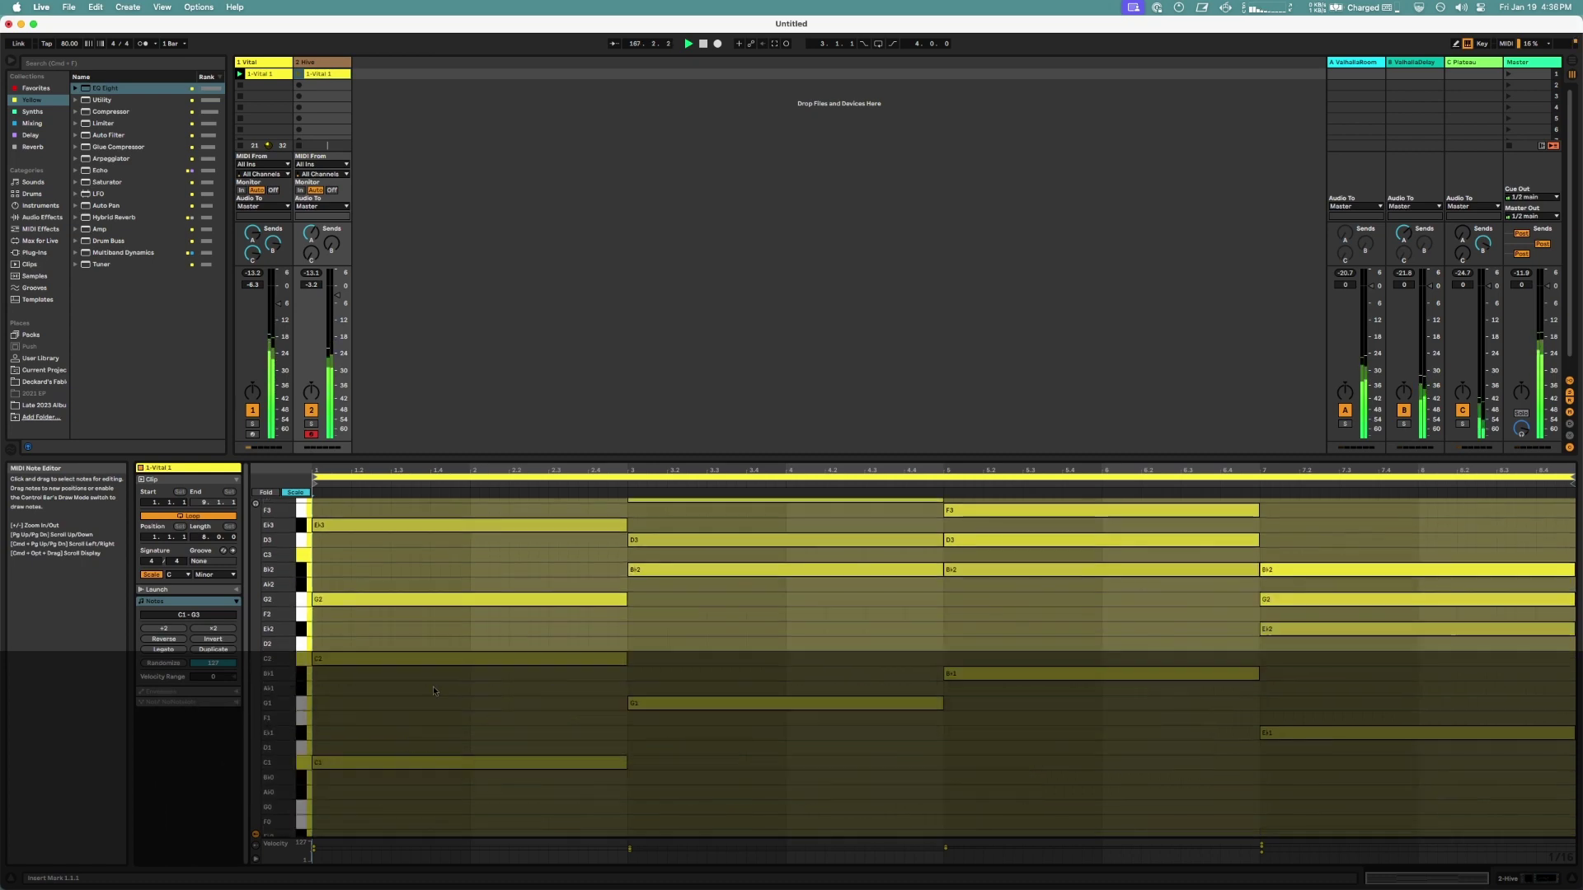
- Transpose the G1 bass note of the second chord to G2 in the Hive clip
drag(754, 651, 770, 738)
key(shift+Up)
key(shift+Up)
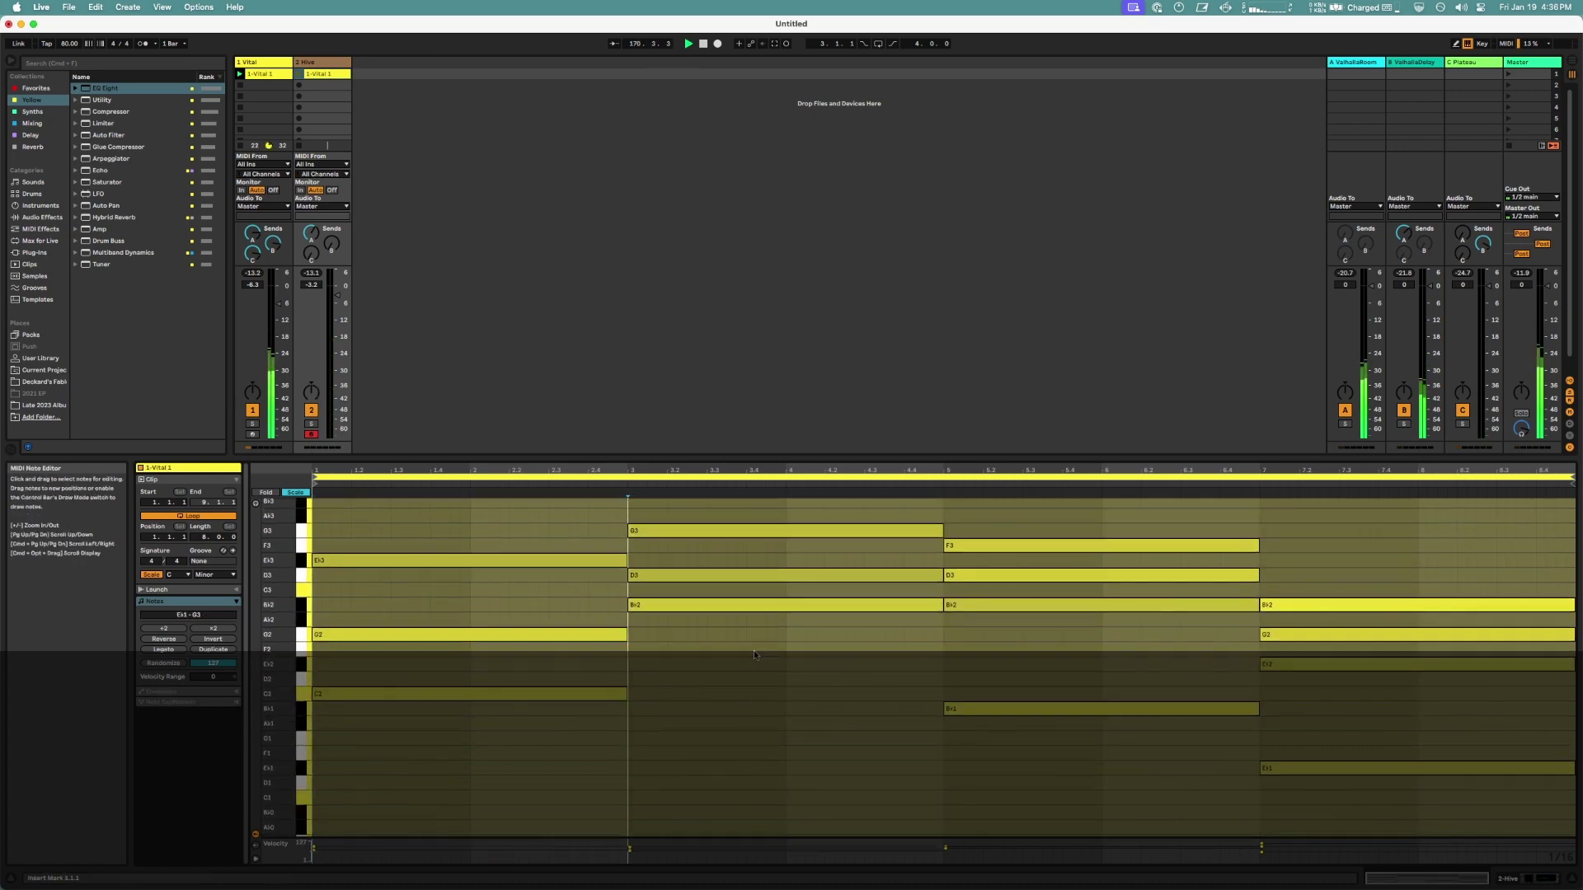
click(682, 533)
key(shift+Down)
- Delete the upper chord notes and the low E♭1 from the Hive clip to leave a bassline, and launch scene 1
drag(591, 526, 555, 651)
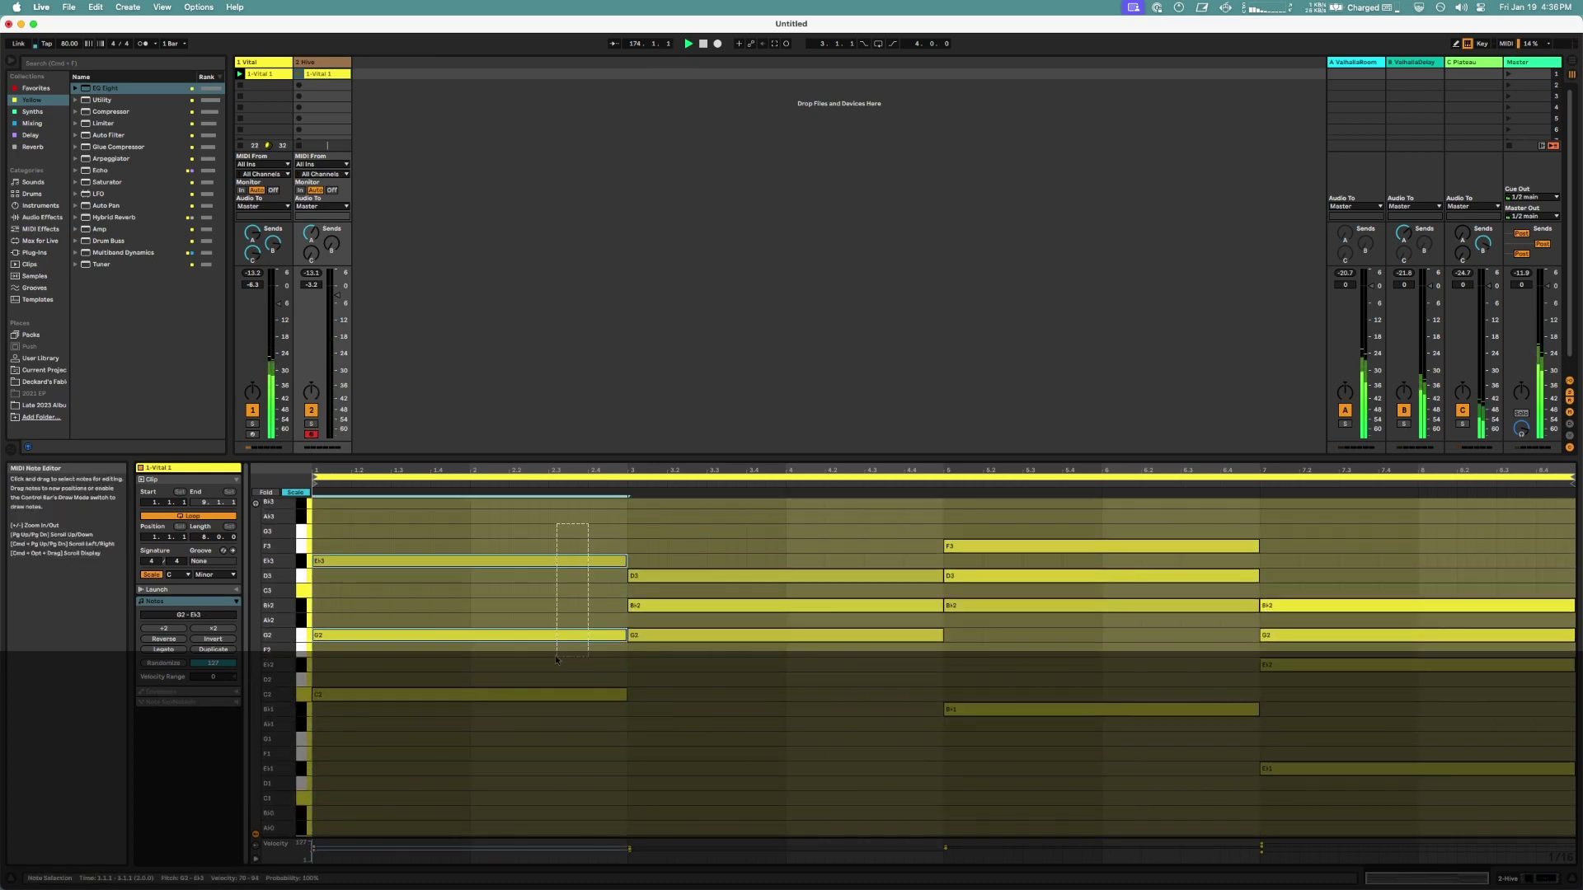
key(Delete)
drag(700, 565, 742, 612)
key(Delete)
drag(1072, 535, 1109, 583)
key(Delete)
drag(1313, 566, 1342, 645)
key(Delete)
drag(1280, 744, 1298, 788)
key(Delete)
click(1509, 74)
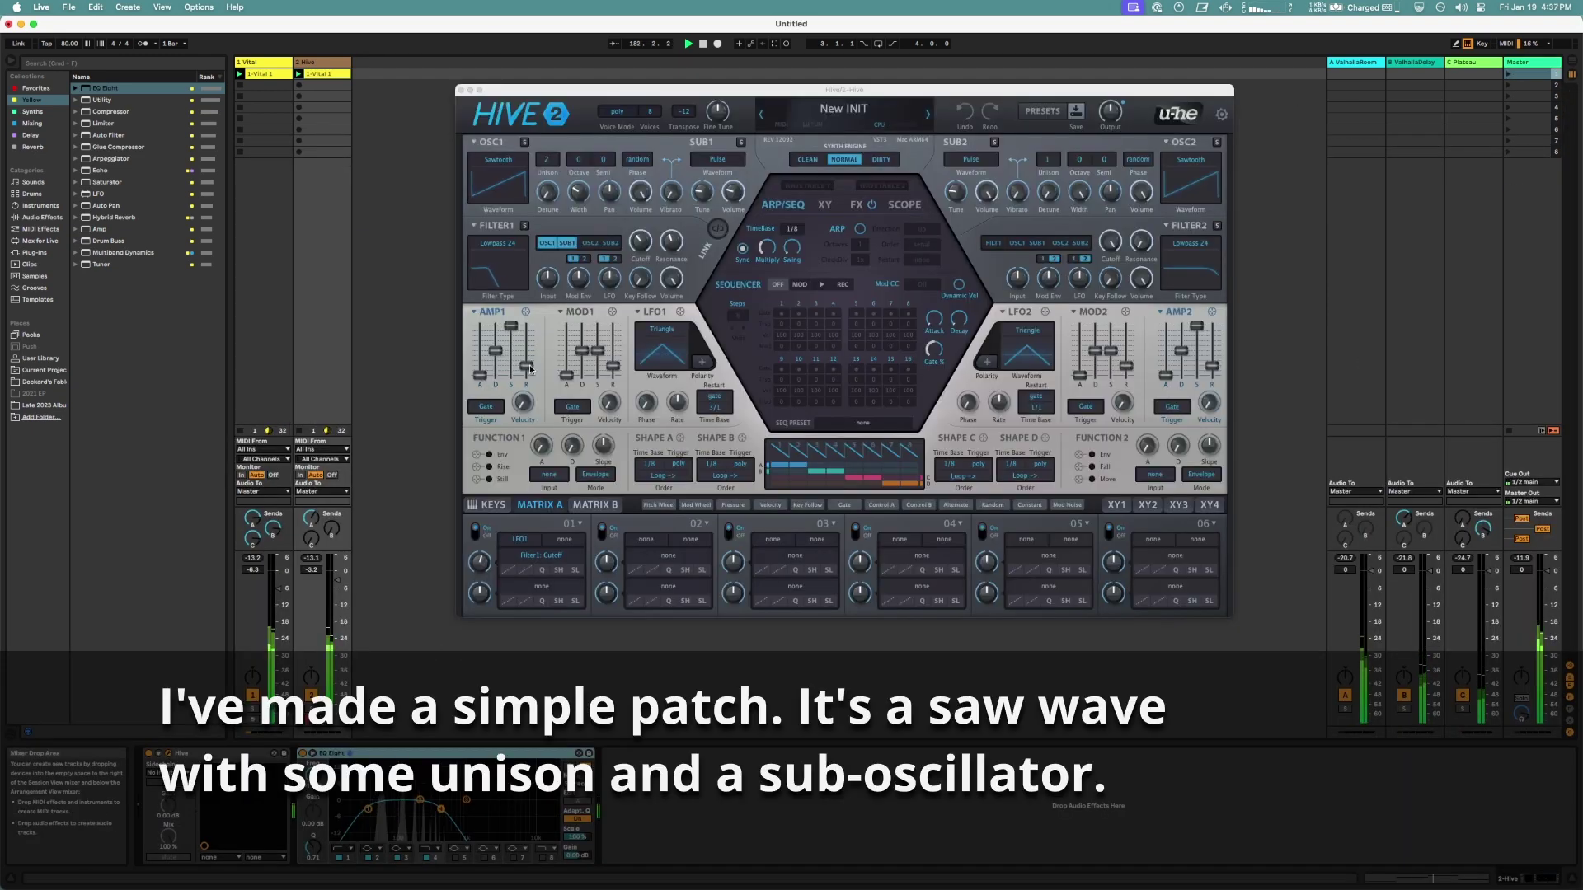
- Adjust Hive's AMP1 release, choose the Dirty synth engine, and close the Hive window
drag(530, 369, 532, 352)
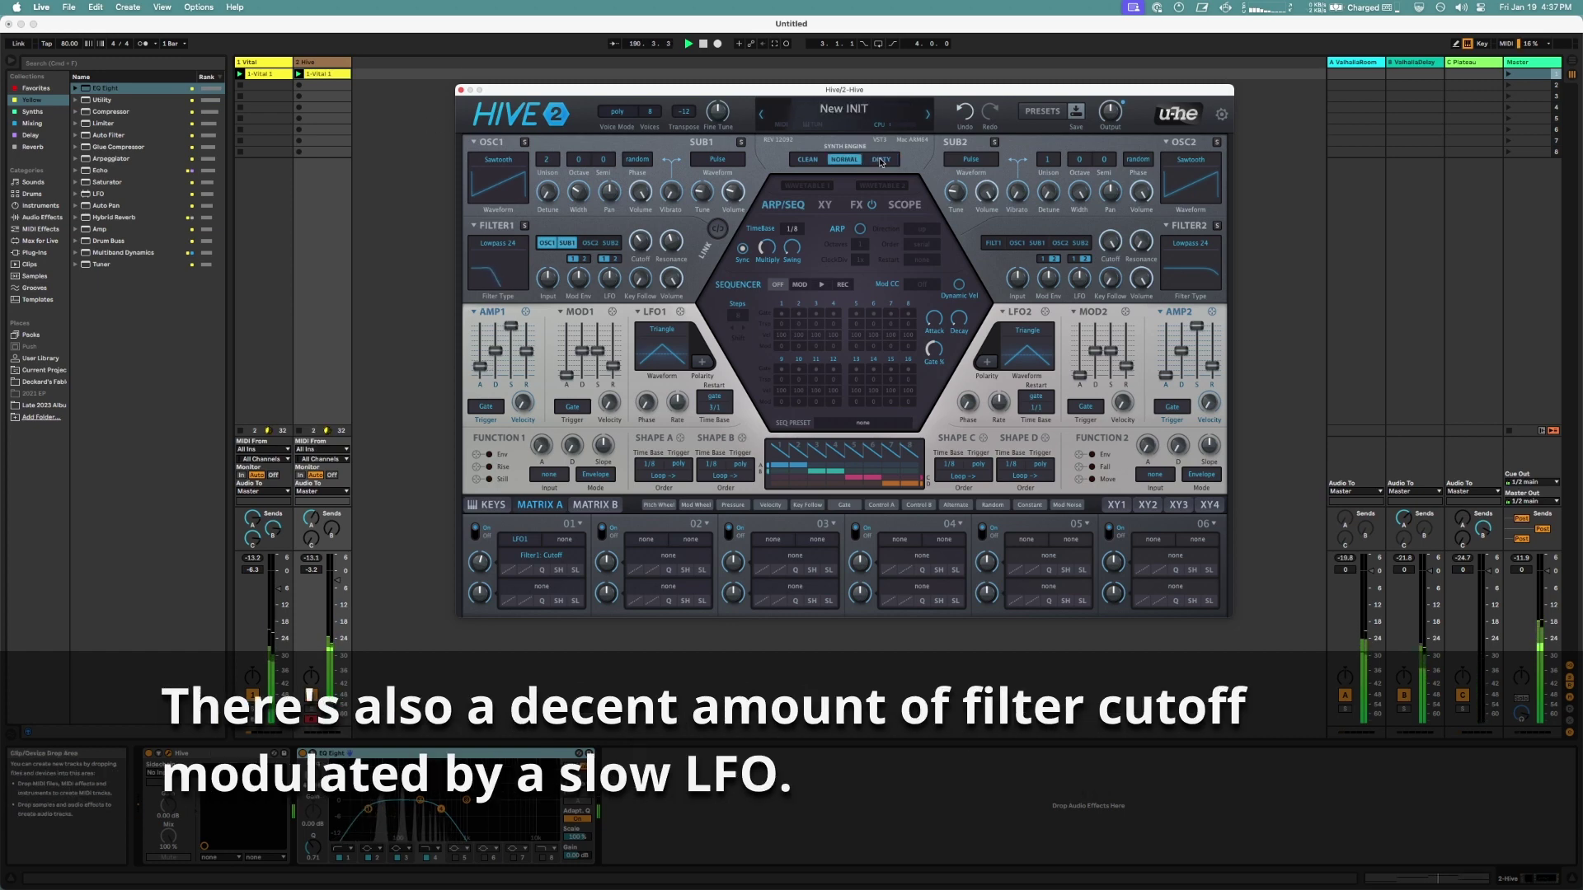
click(879, 161)
click(461, 90)
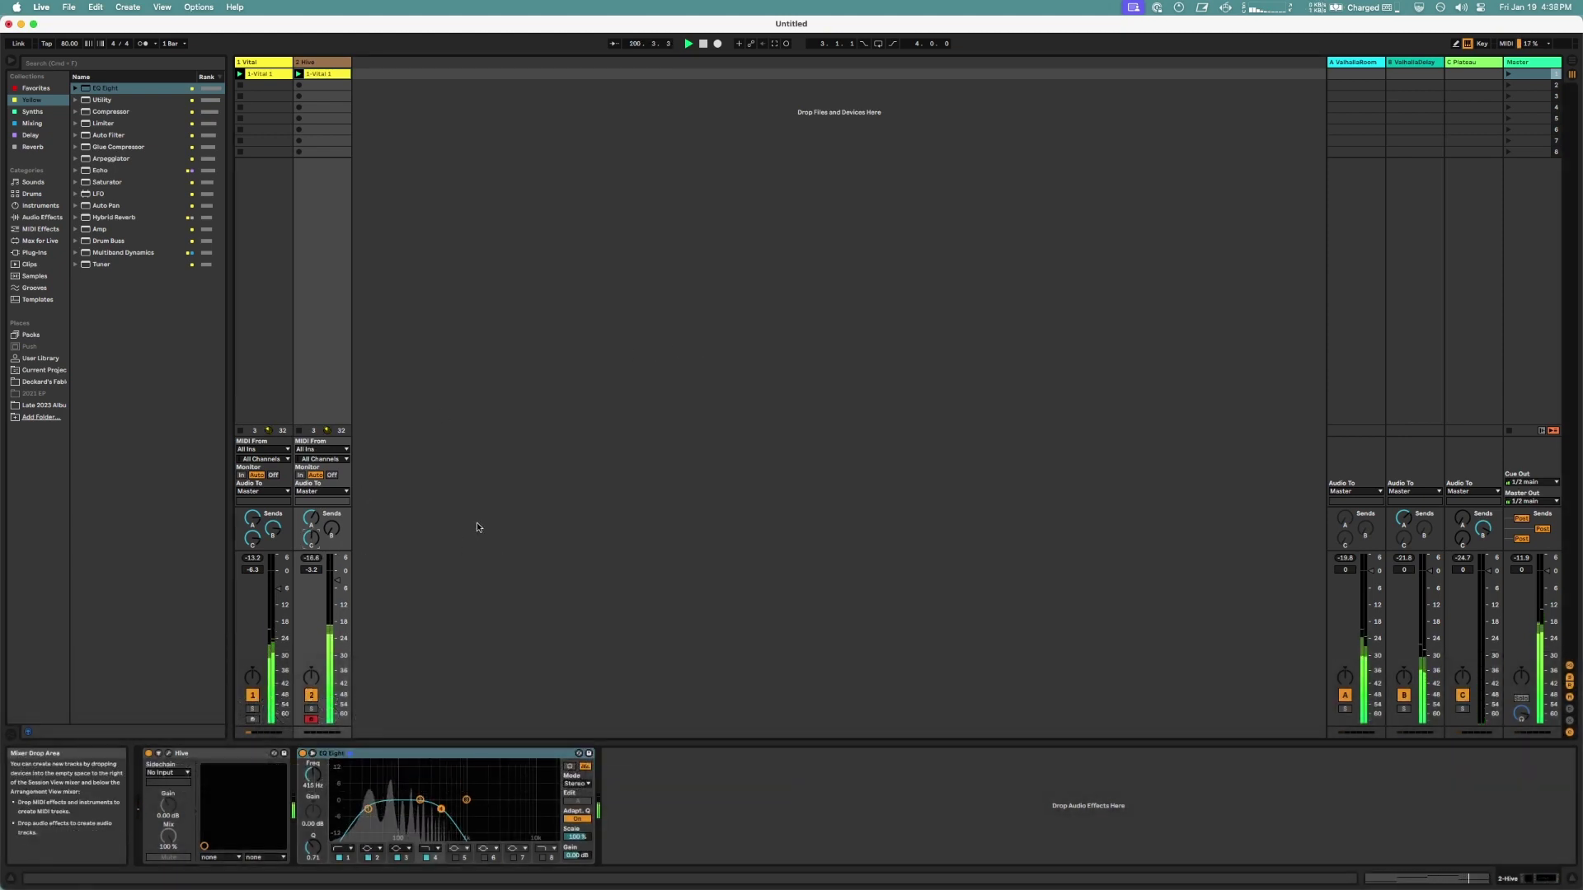
- Find the Pluck instrument in the library and load it on a new track
click(33, 112)
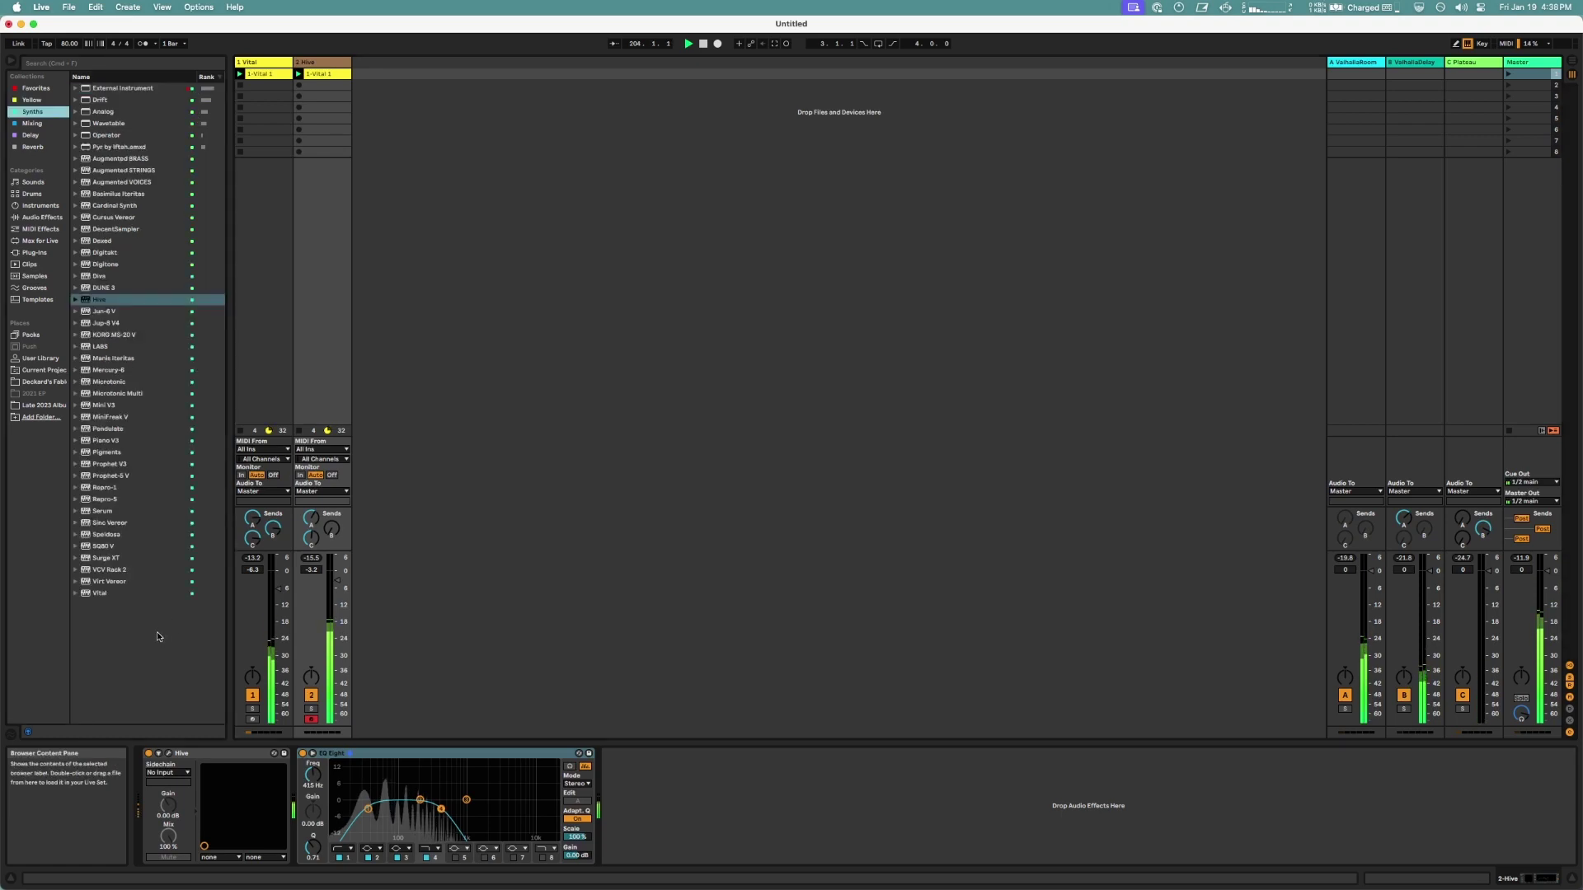
click(34, 252)
click(41, 357)
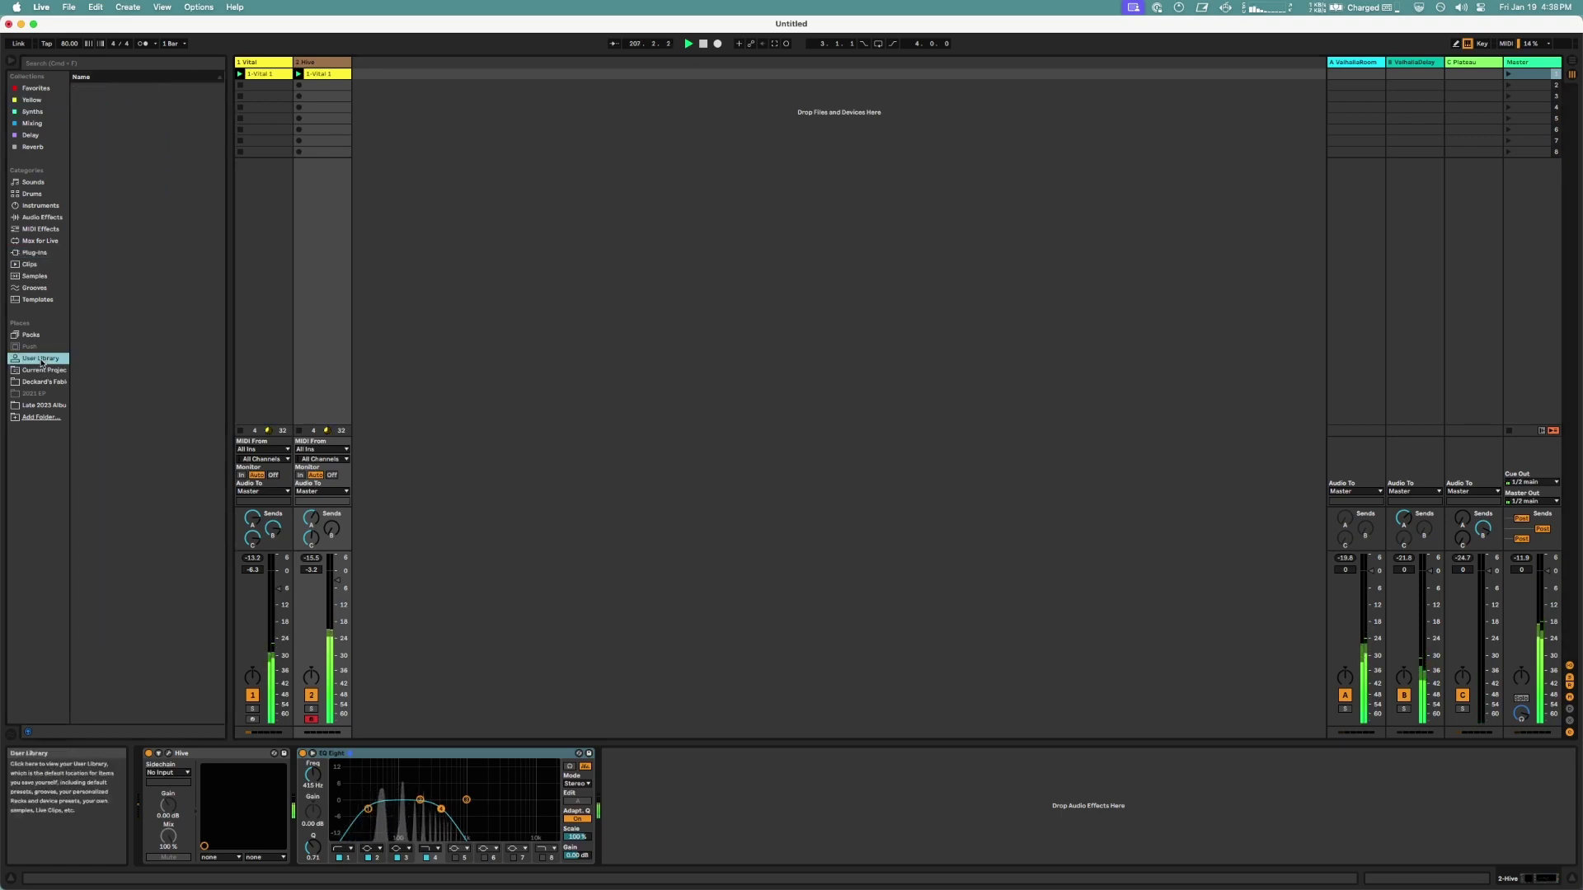
click(104, 111)
click(84, 134)
drag(120, 170, 393, 104)
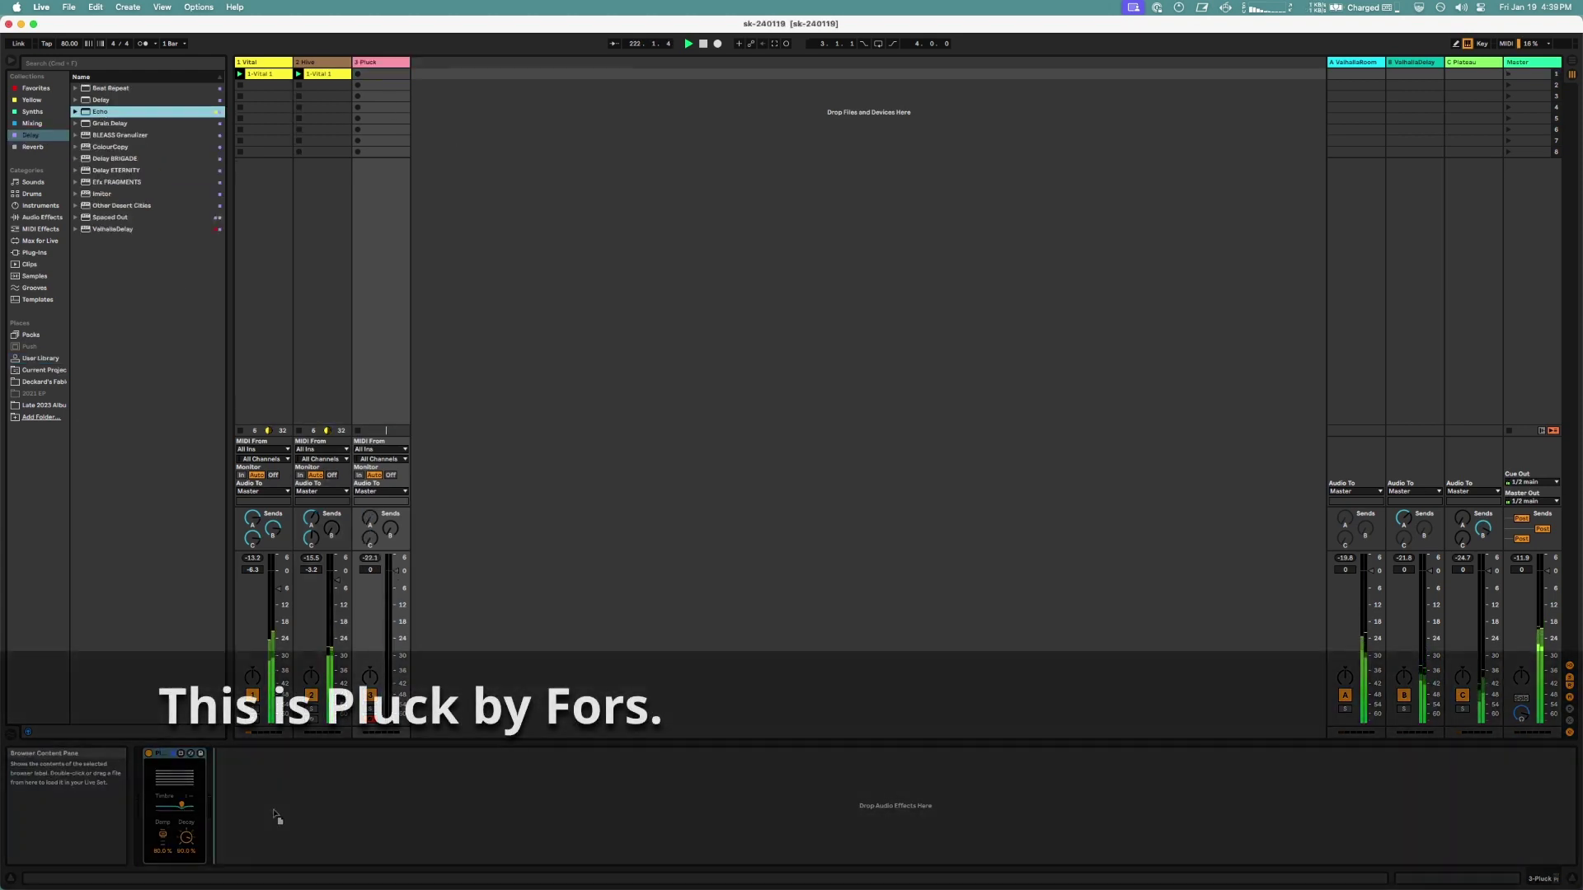
- Add an Echo after Pluck and set Pluck's Damp to about 79 %
drag(100, 111, 272, 799)
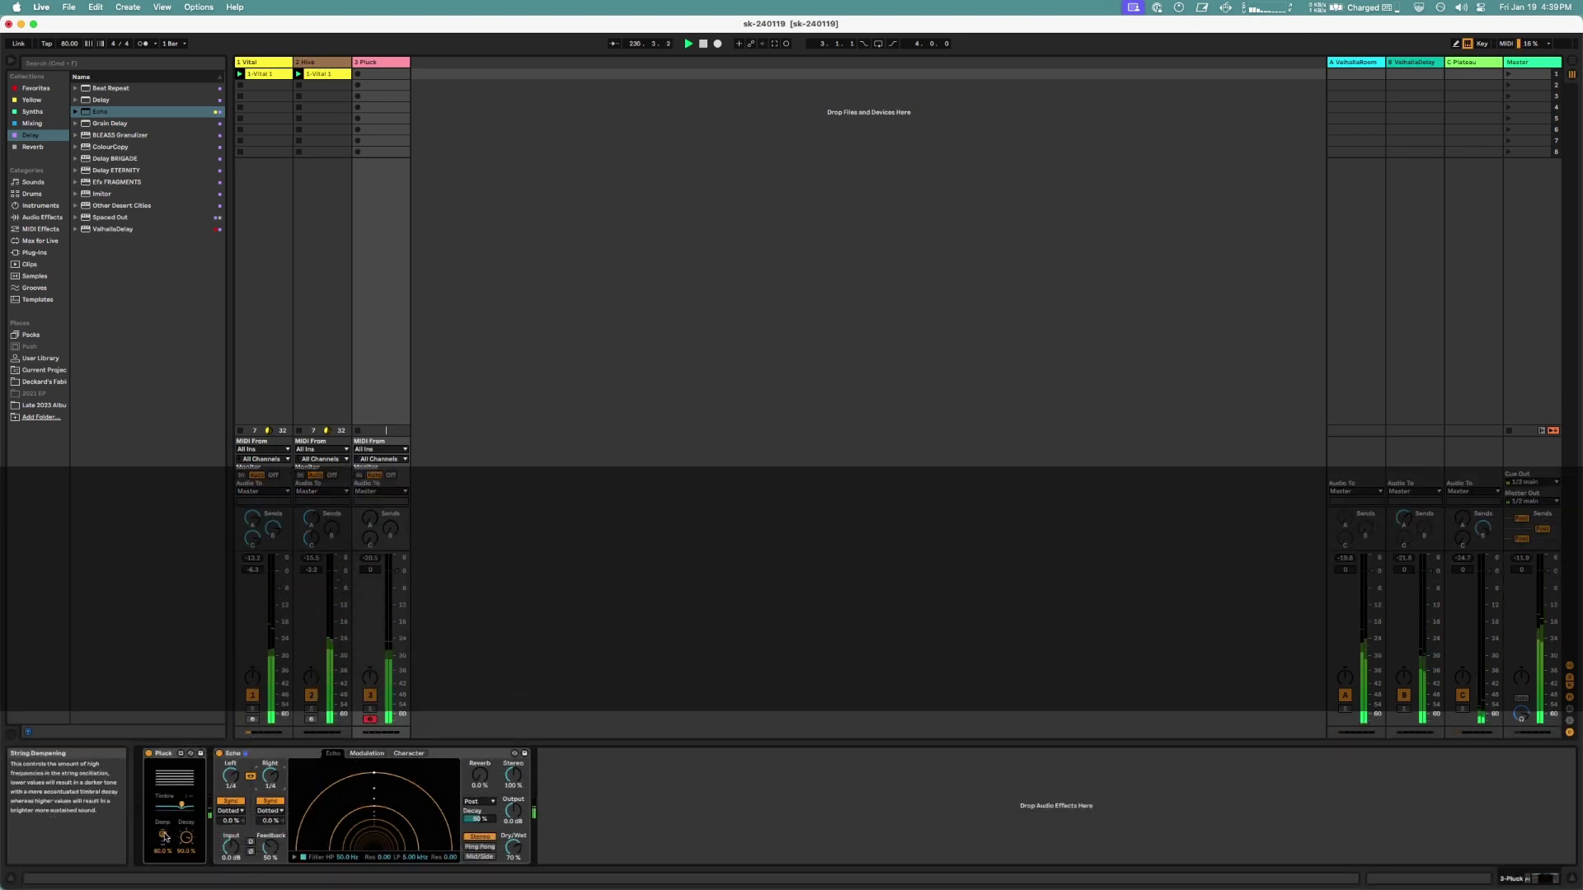
drag(163, 834, 162, 840)
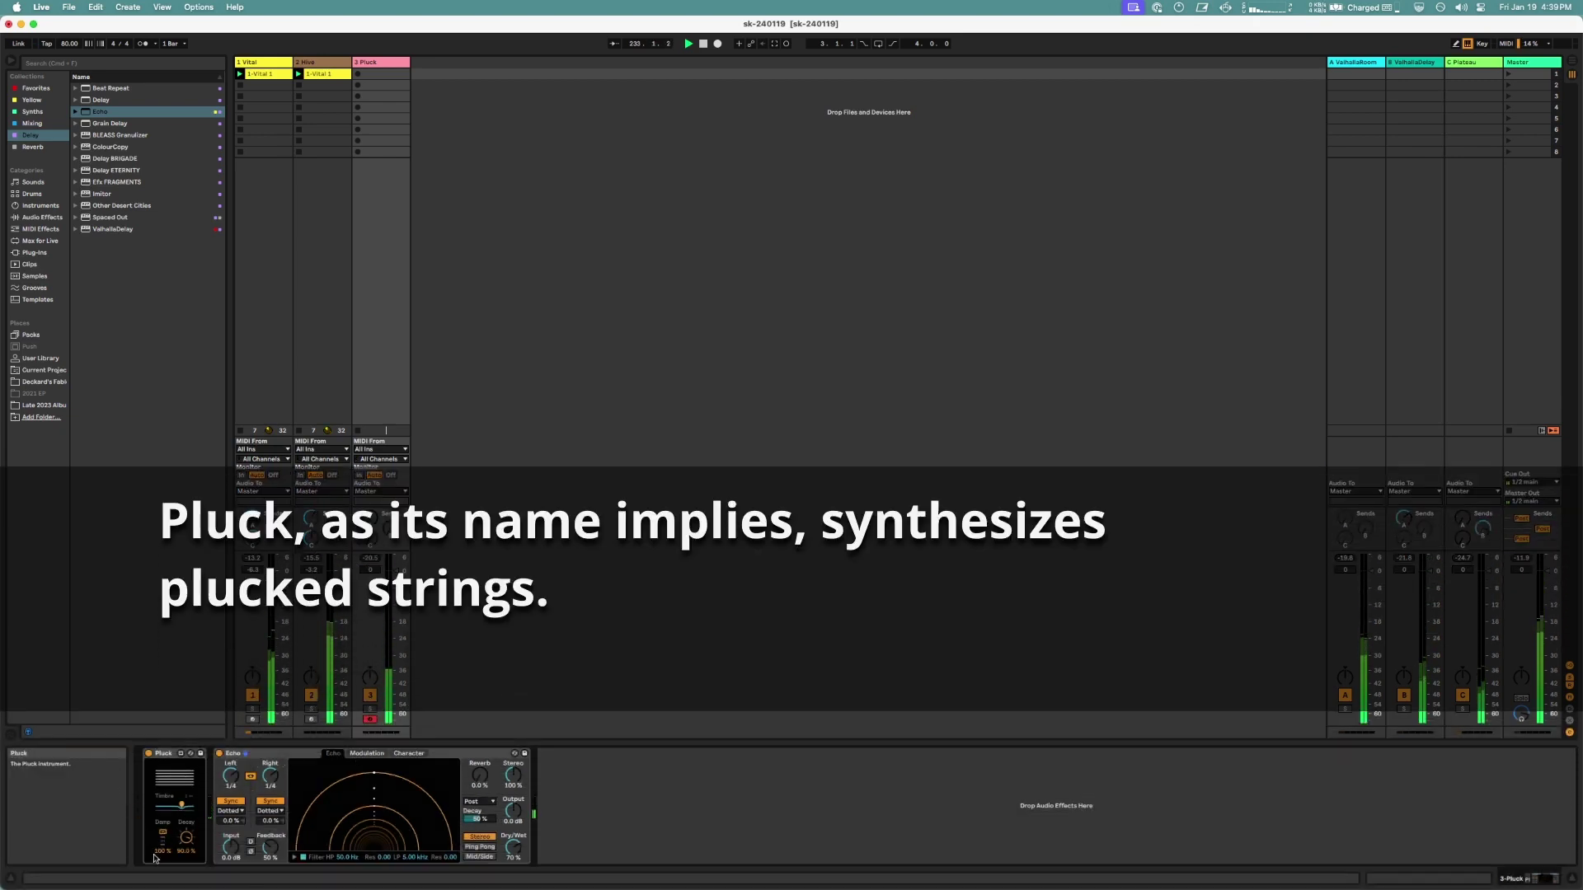
drag(163, 849, 163, 840)
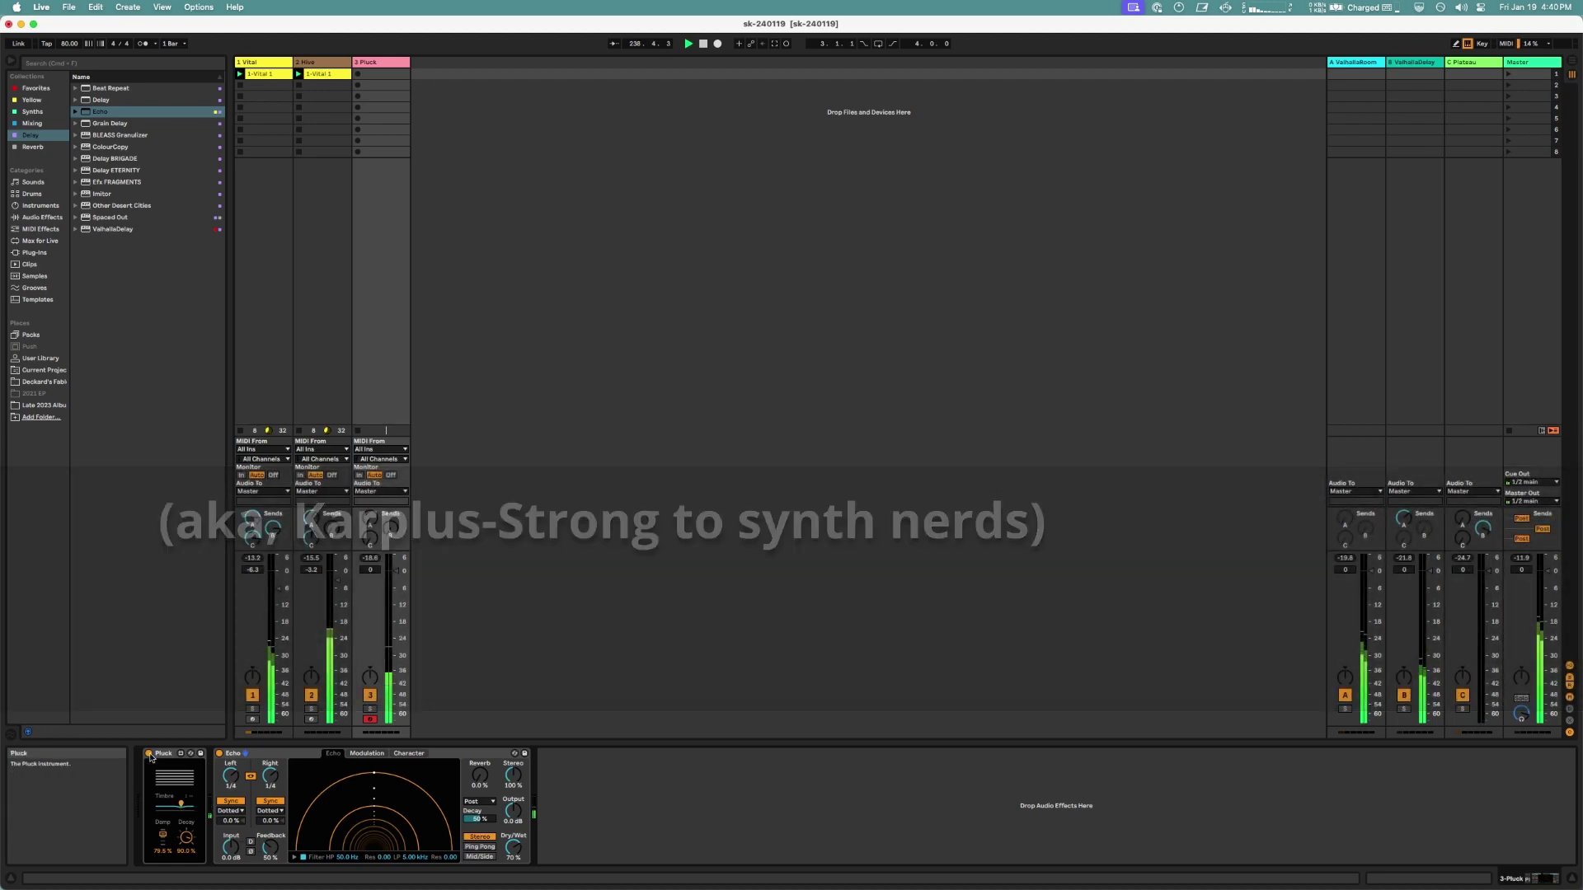
- Insert the Stepic sequencer before Pluck and set its note length to 1/4 and its pattern to 8 steps
click(35, 88)
drag(428, 298, 145, 804)
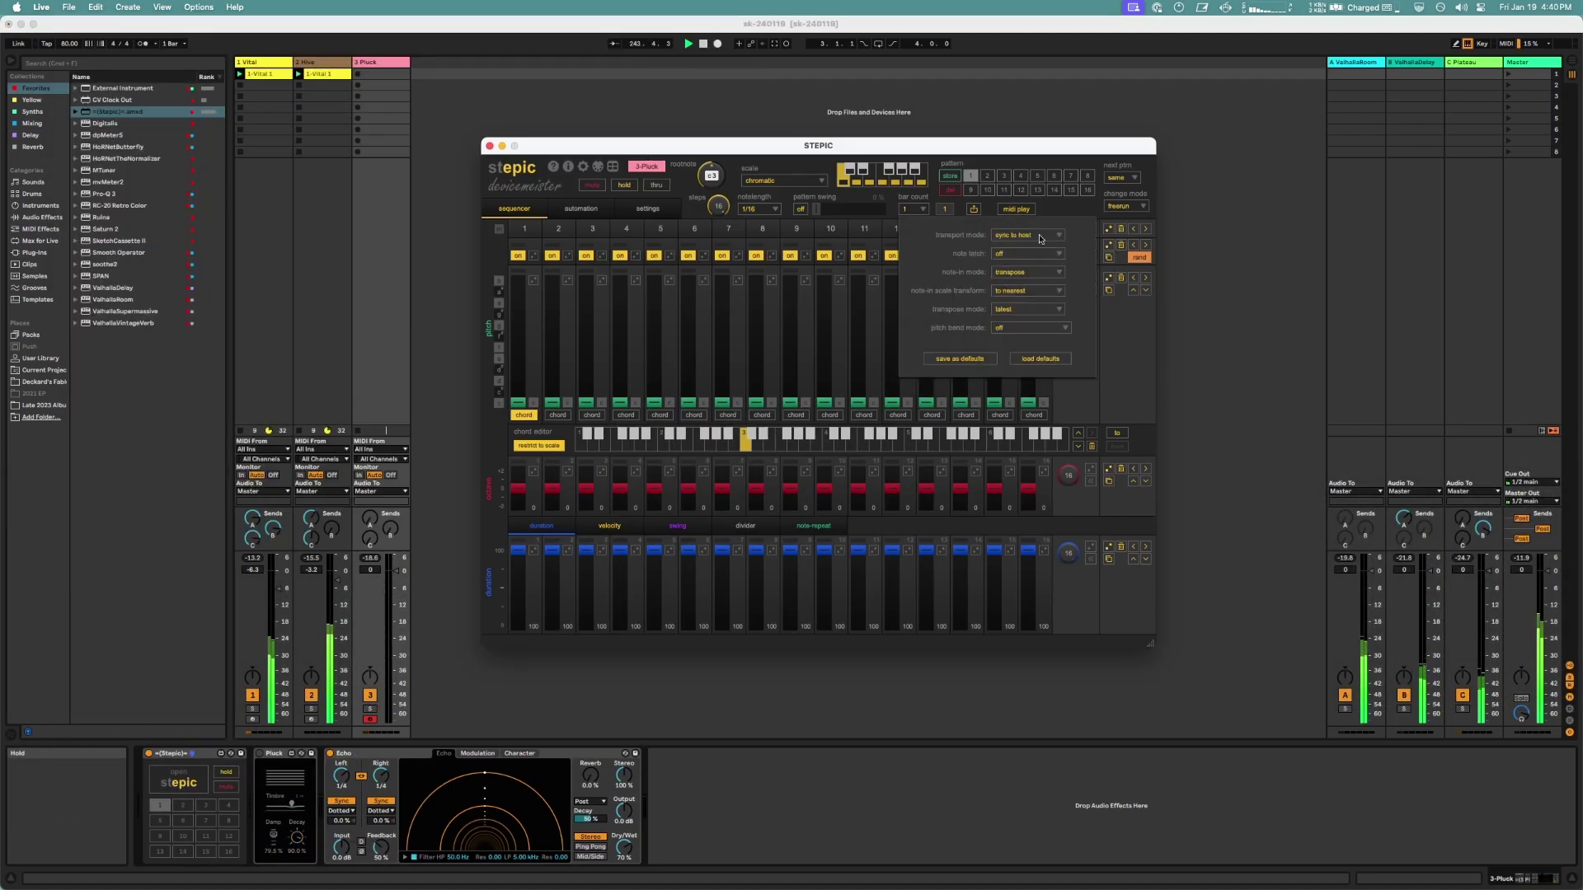
click(758, 209)
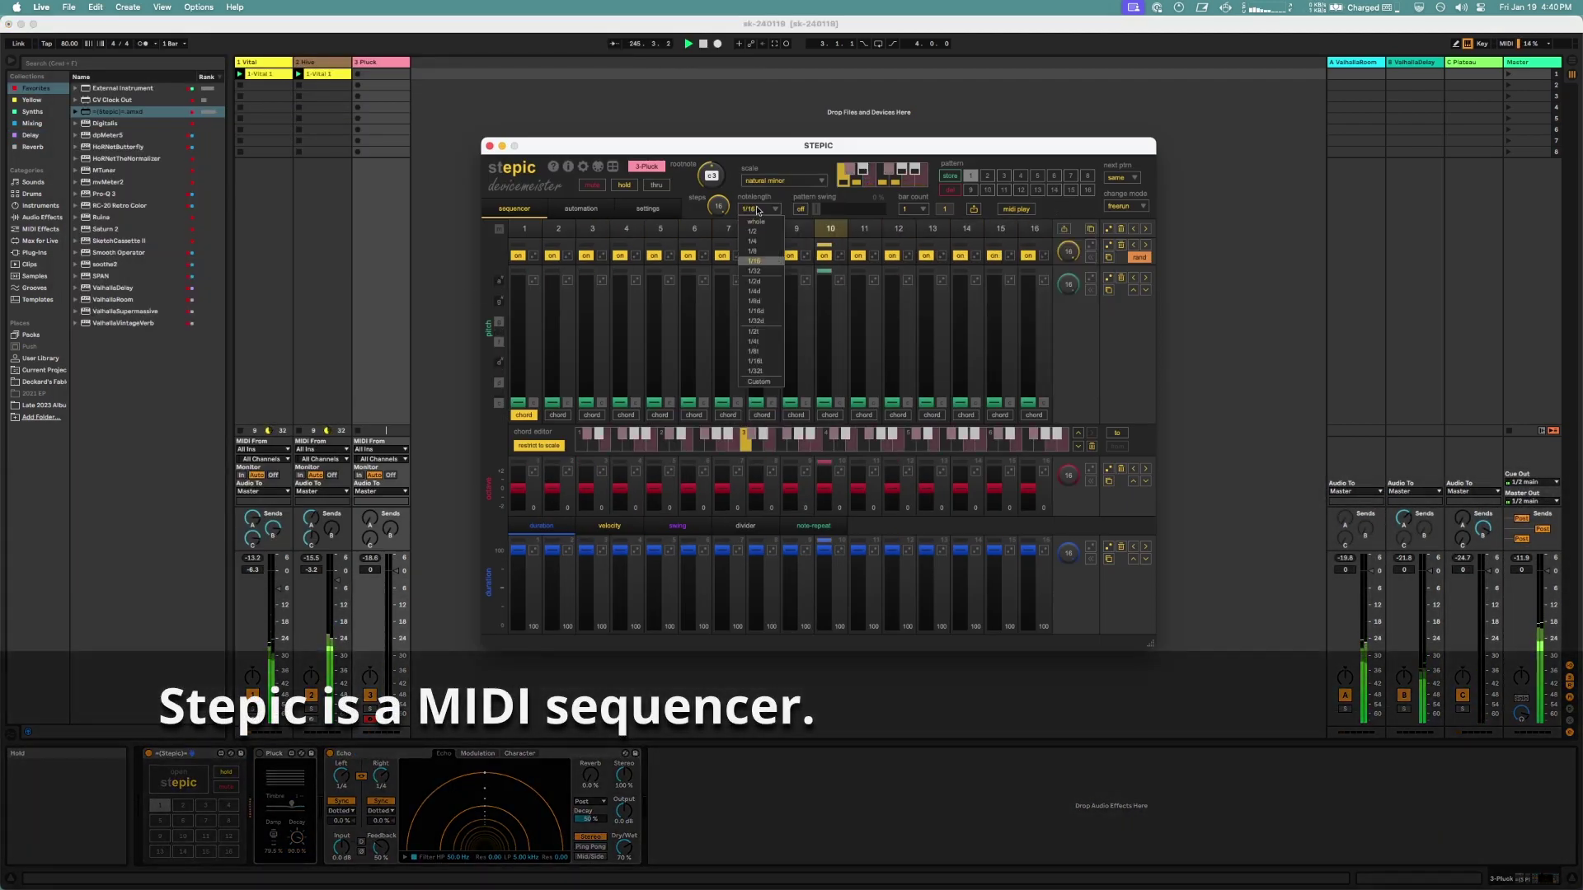
click(752, 241)
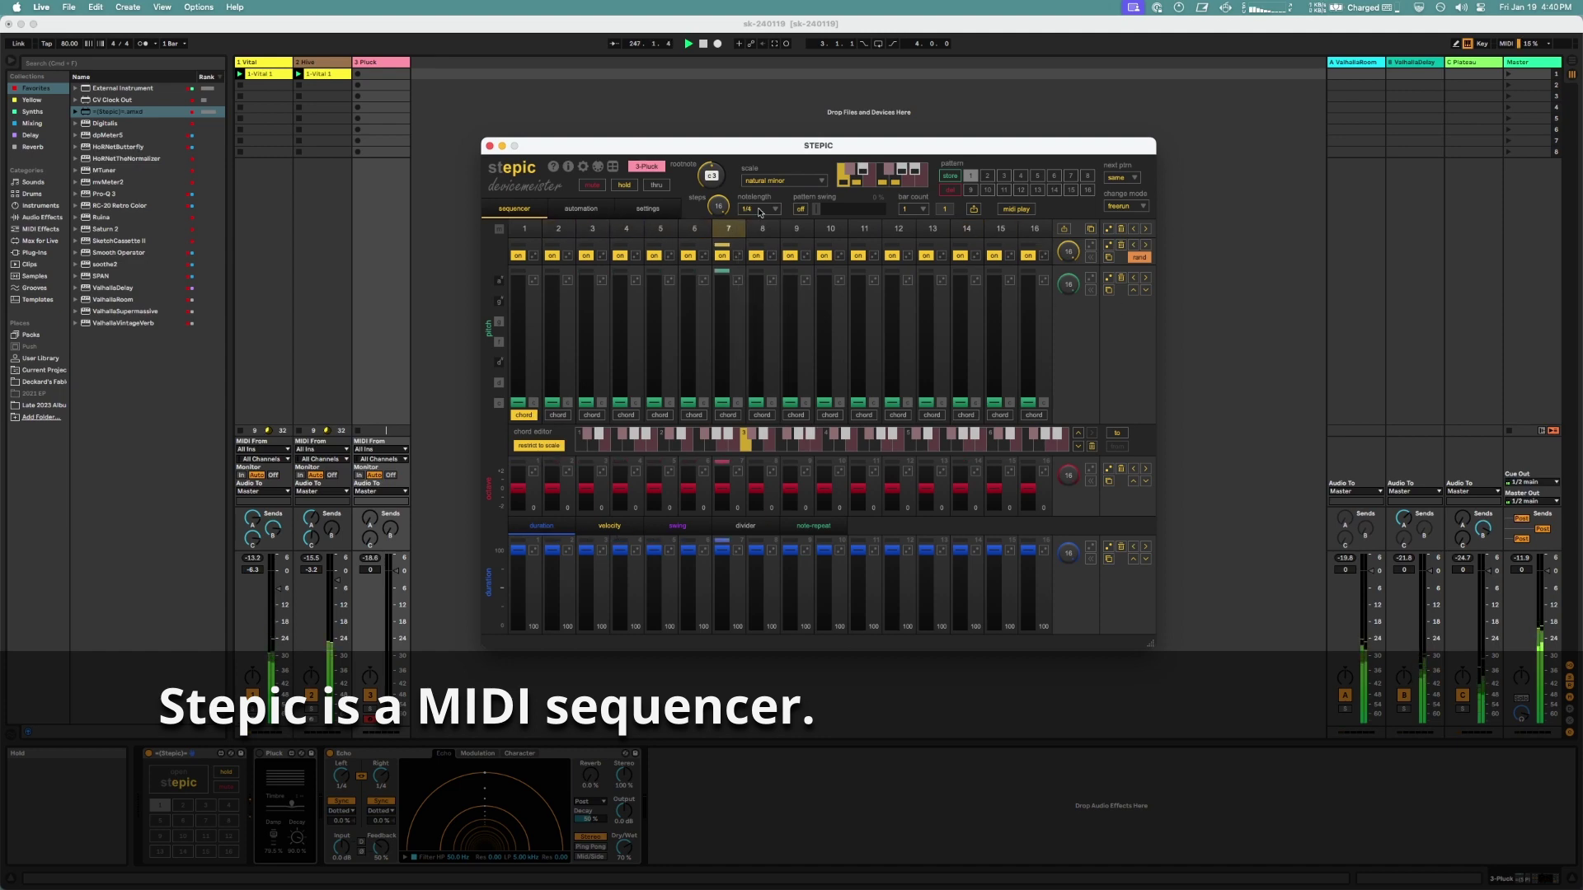
drag(718, 206, 718, 239)
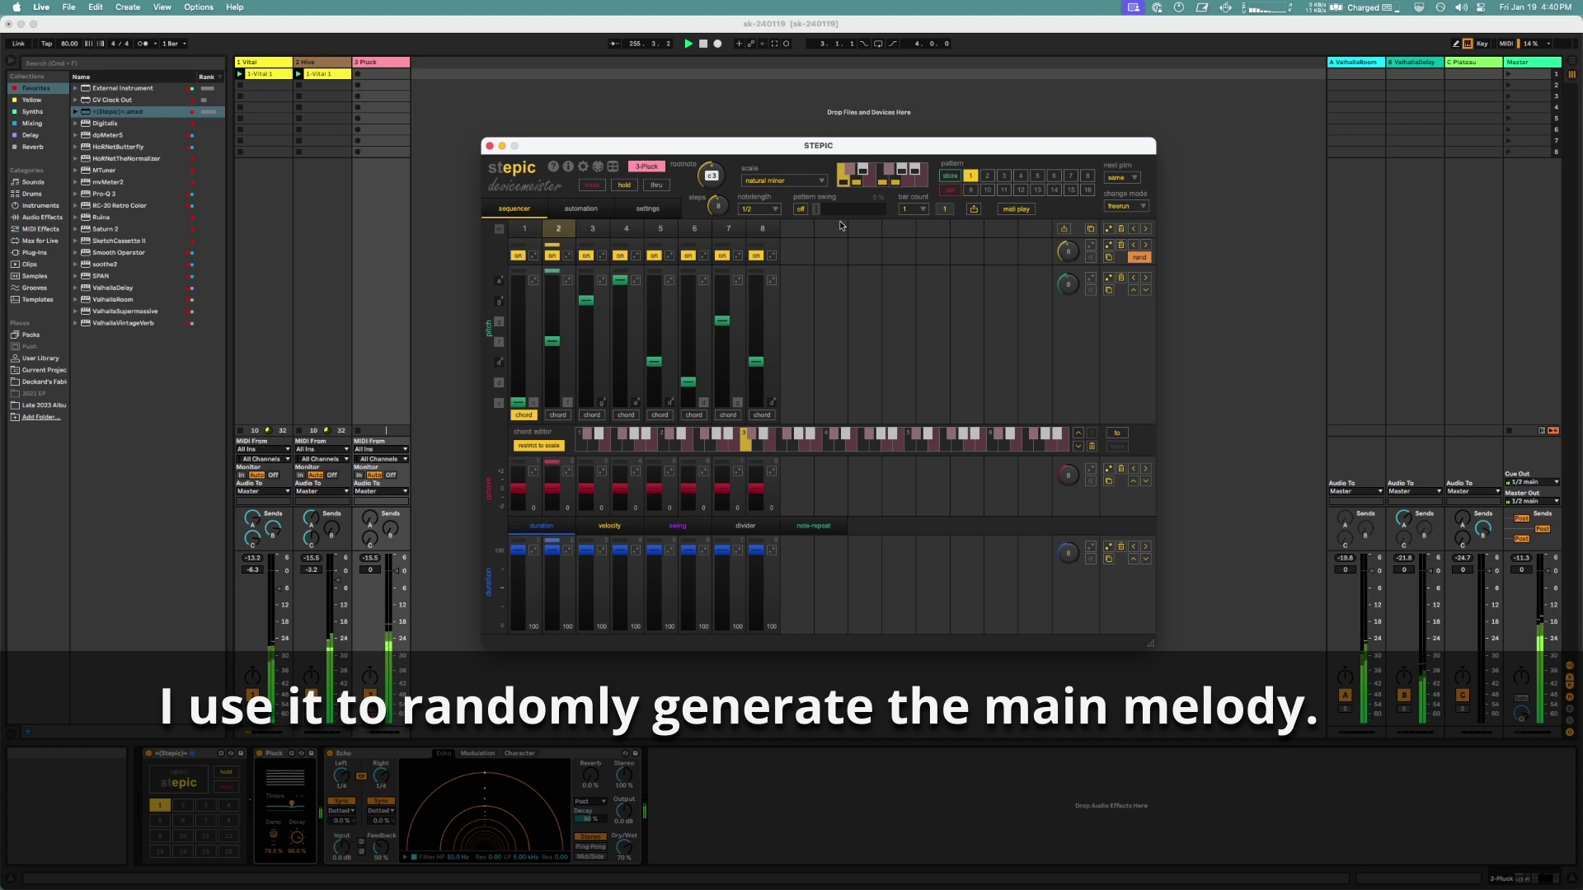
- Randomize Stepic's velocity steps, turn on random variation for the velocity and octave lanes, and close the sequencer window
click(610, 526)
click(1109, 546)
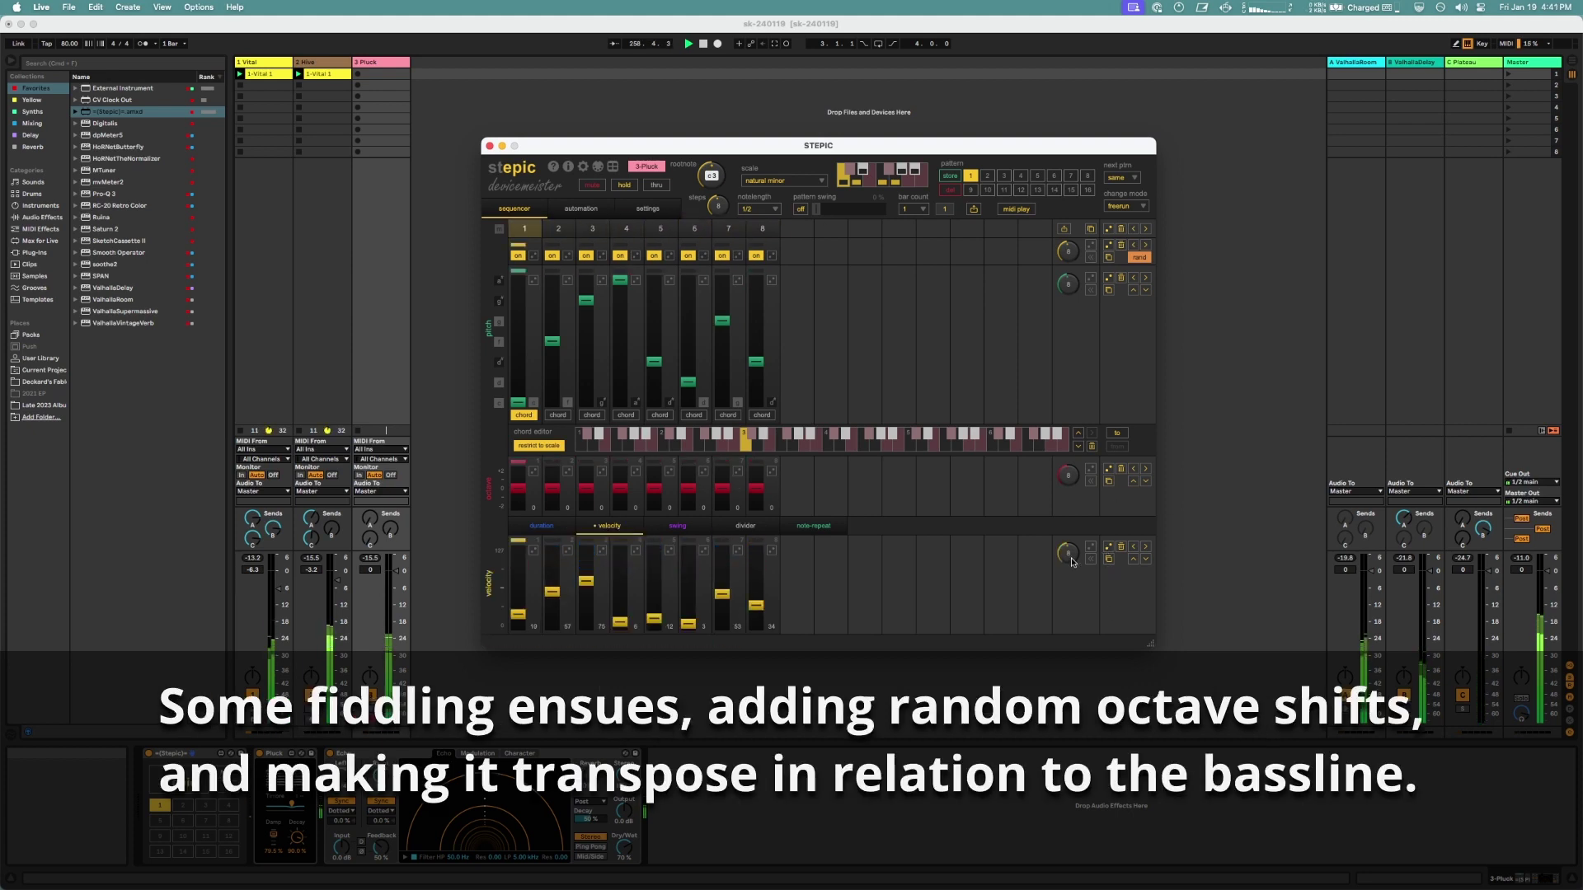
click(1089, 547)
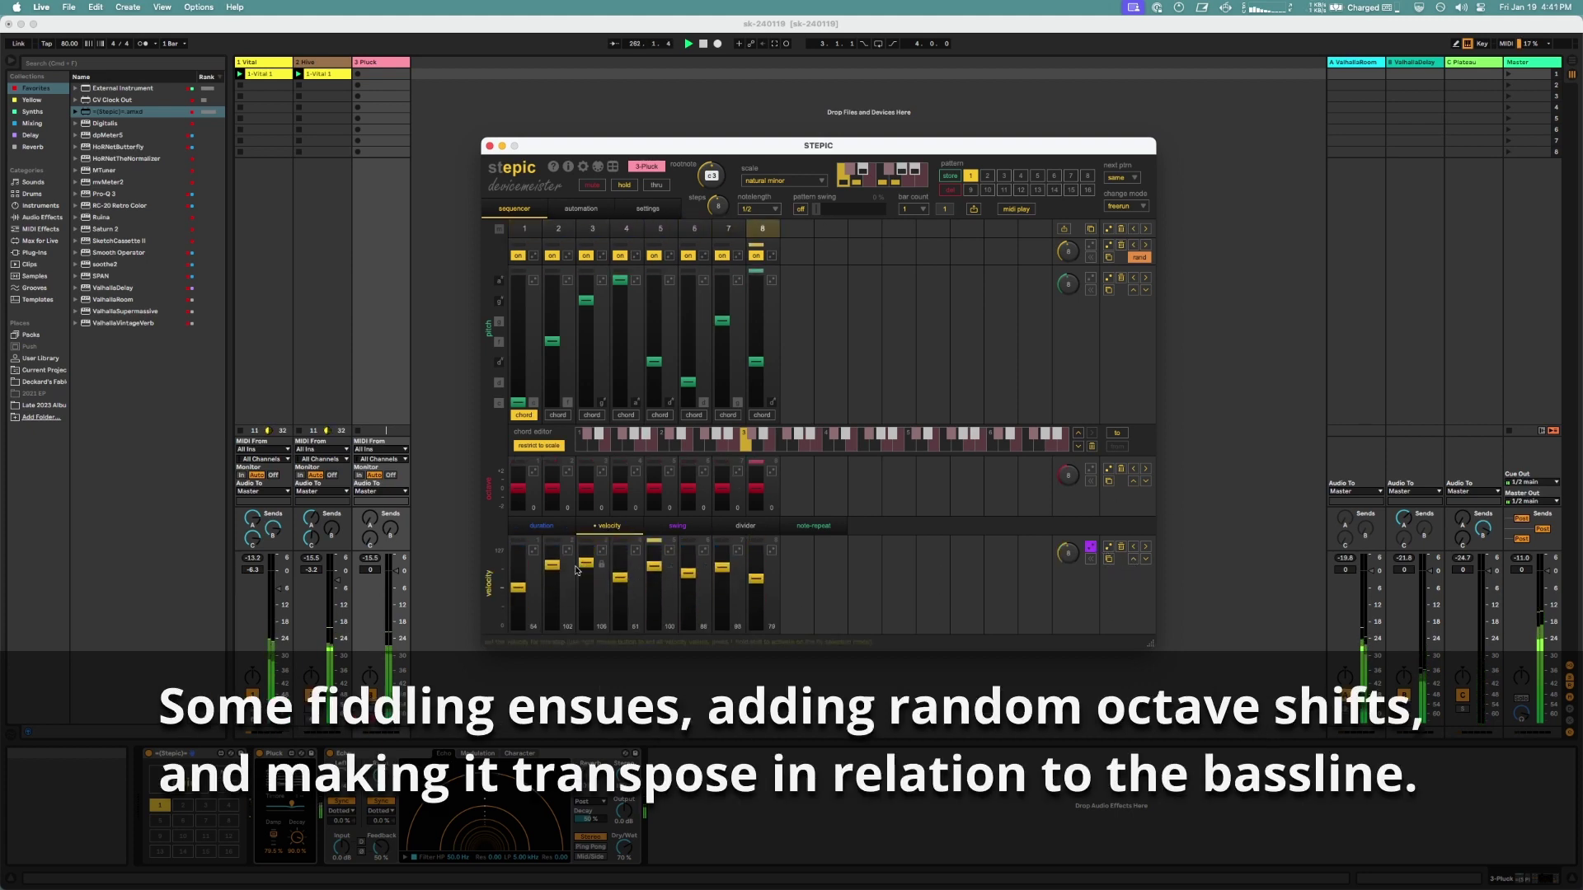
click(1090, 468)
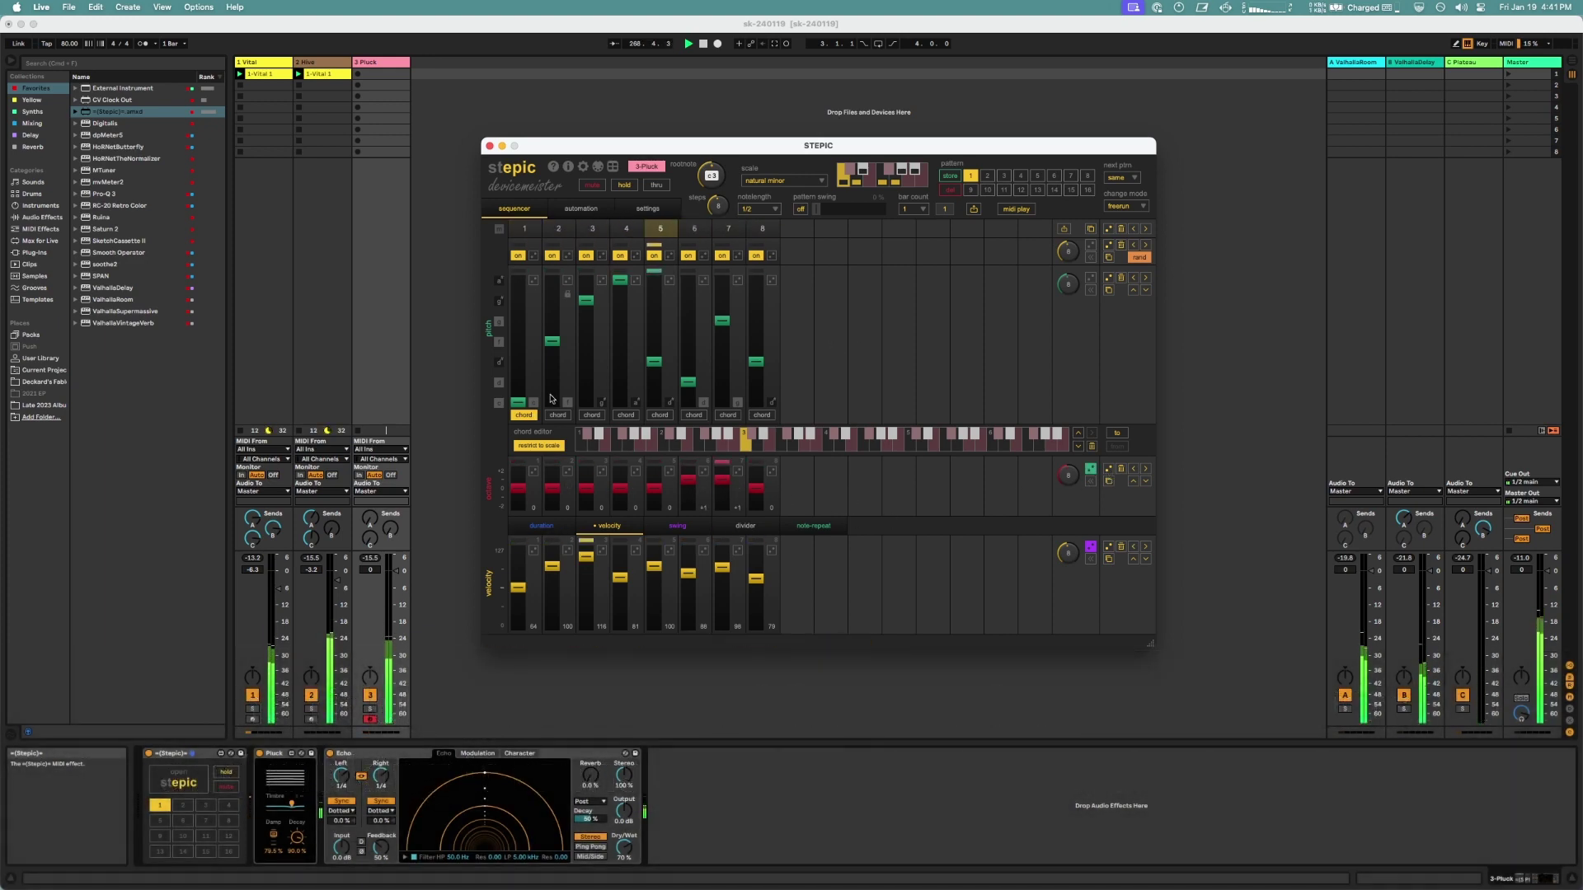
click(489, 145)
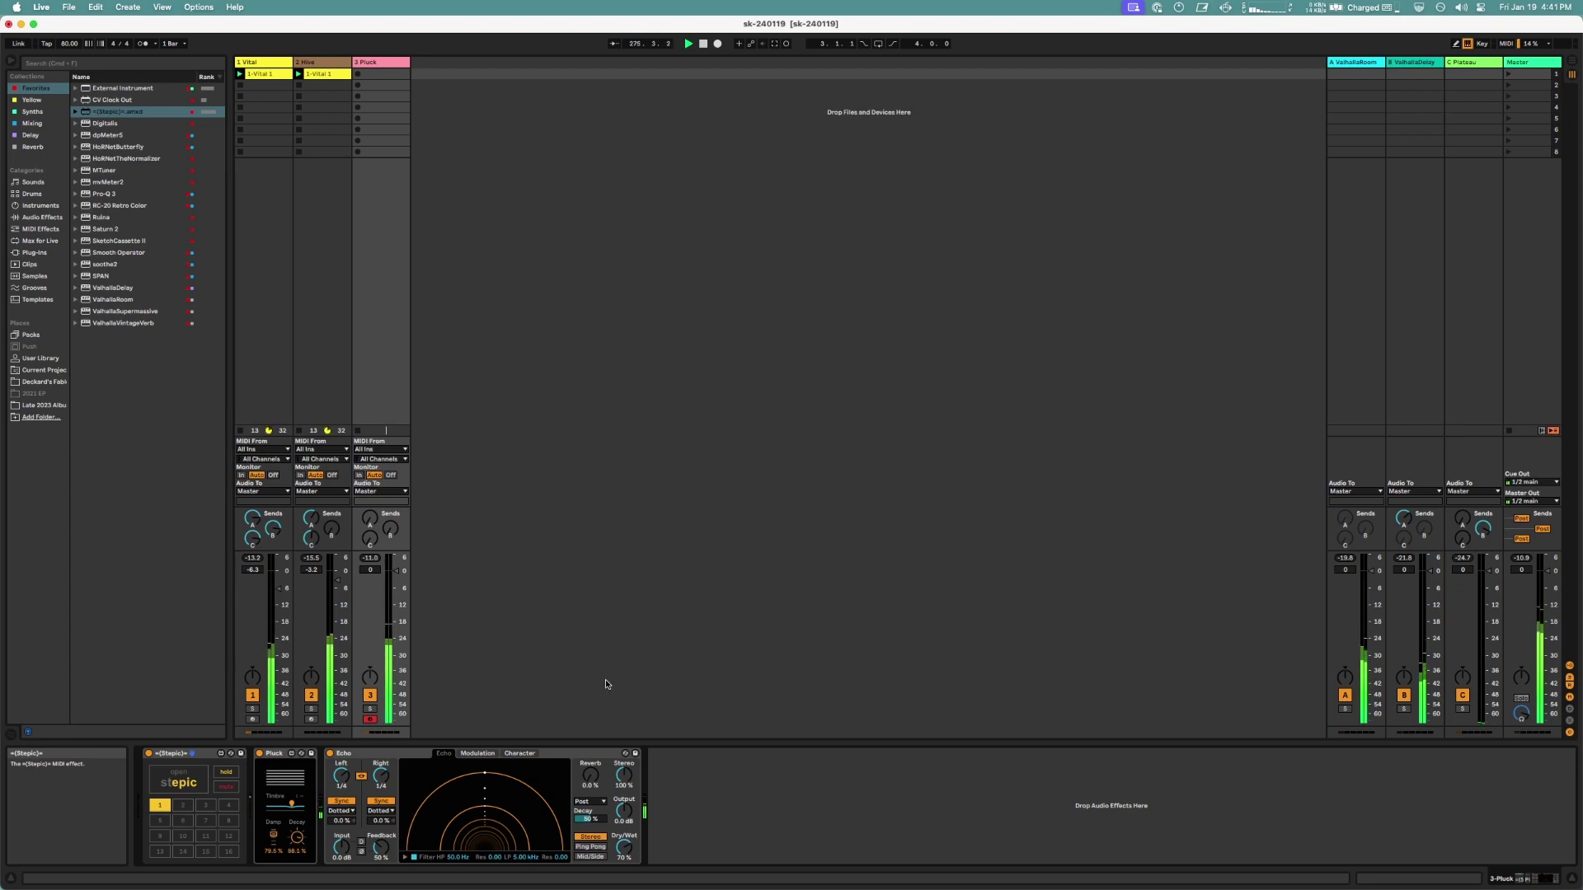
- Add an EQ Eight after Echo with a low cut and a dip around 638 Hz, and raise the Pluck track's send A
click(31, 100)
double_click(105, 89)
click(695, 848)
click(697, 787)
drag(666, 776, 676, 764)
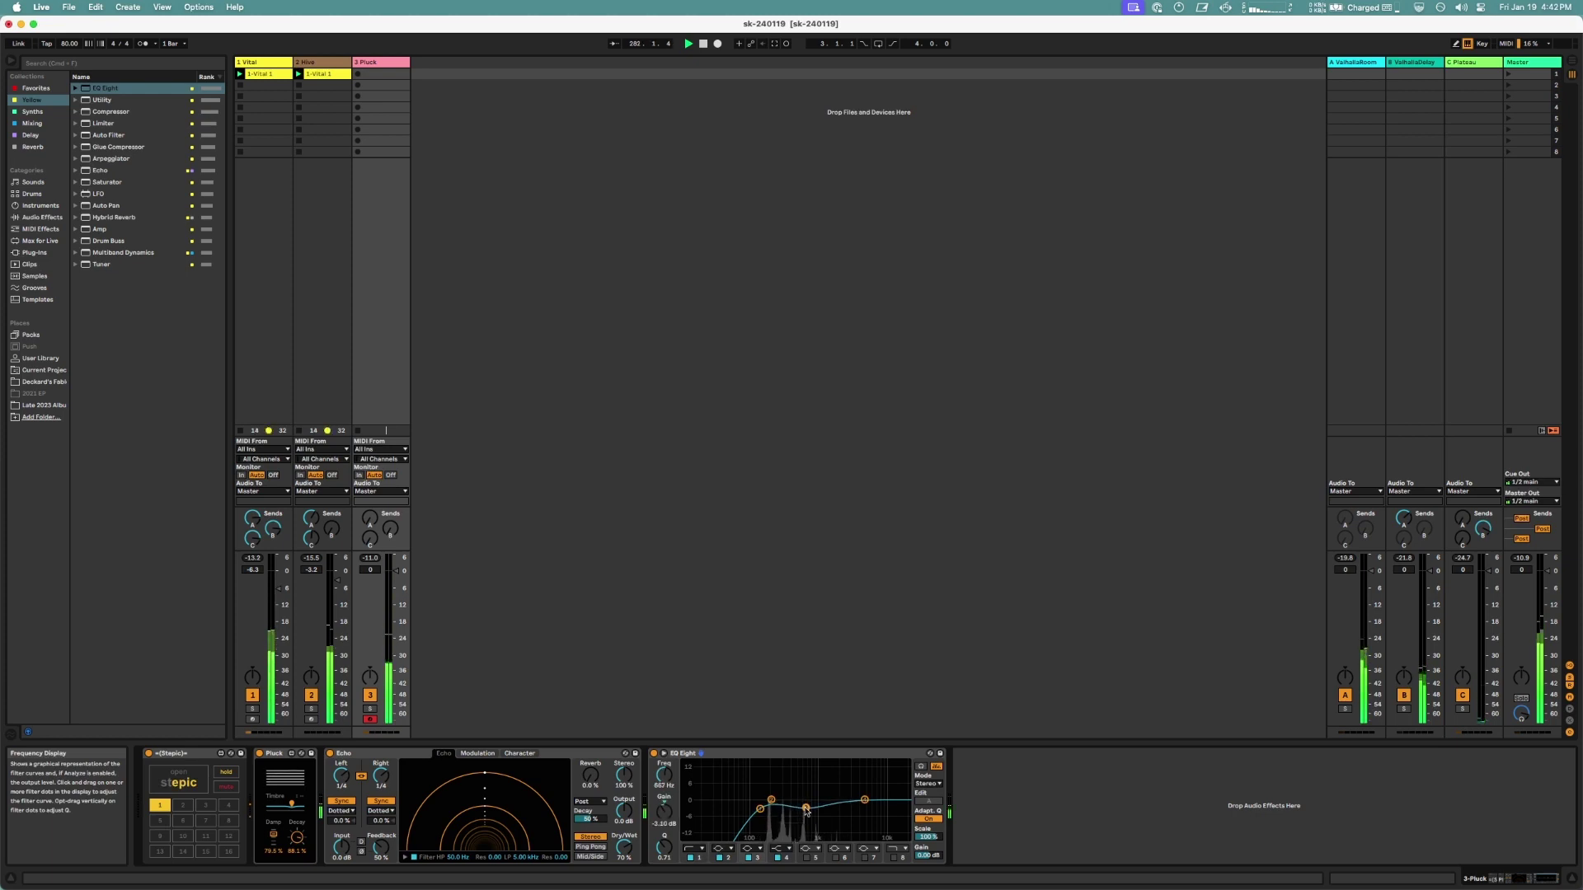
drag(664, 847, 664, 837)
drag(806, 809, 805, 810)
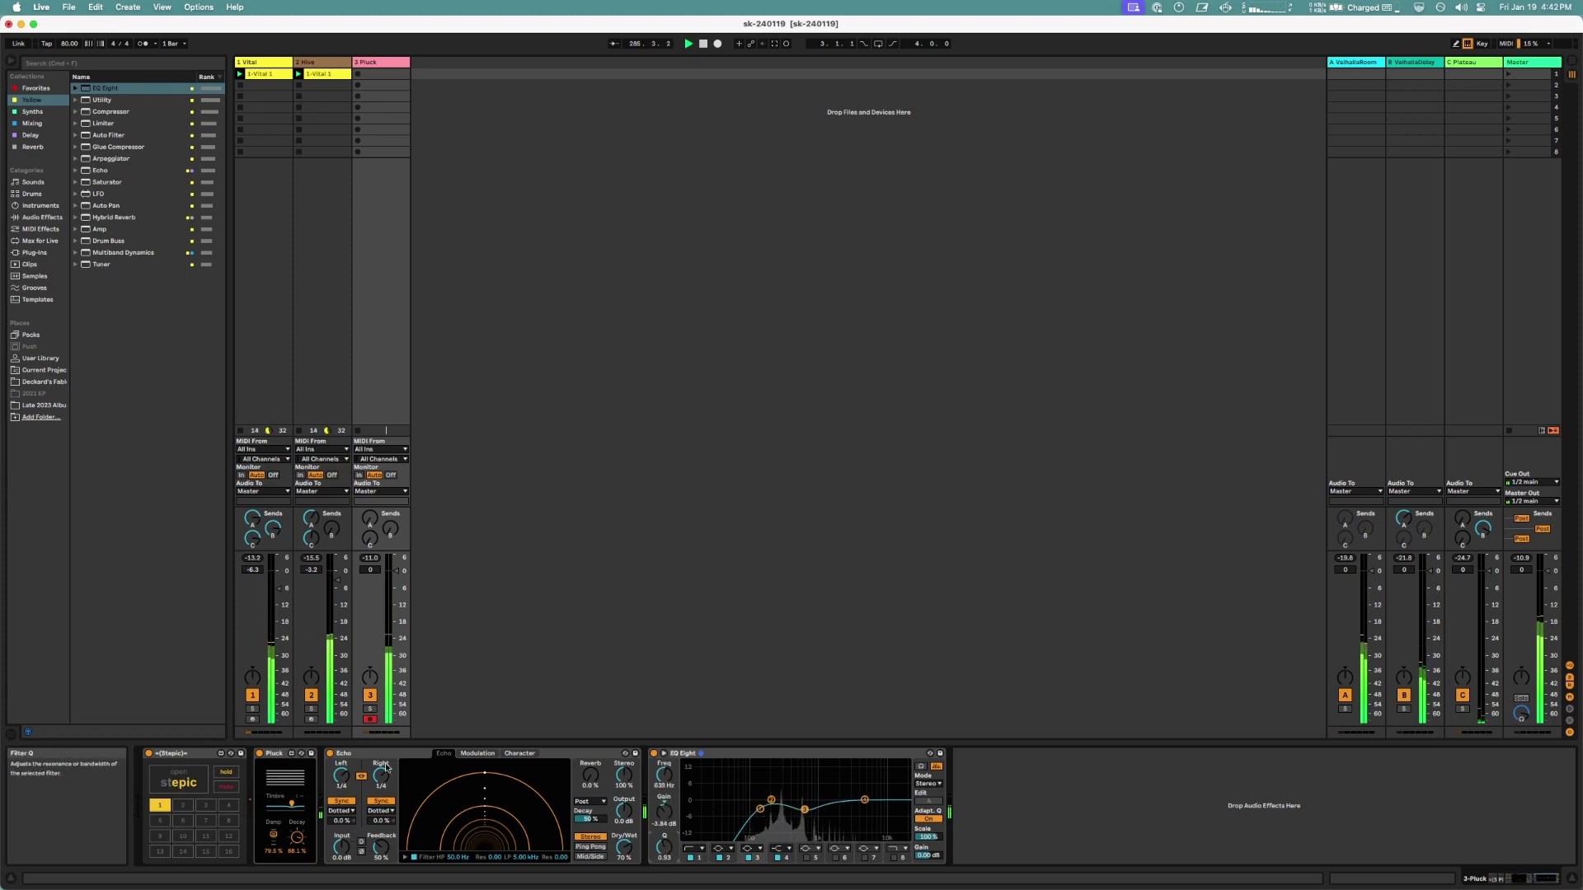
drag(370, 518, 370, 474)
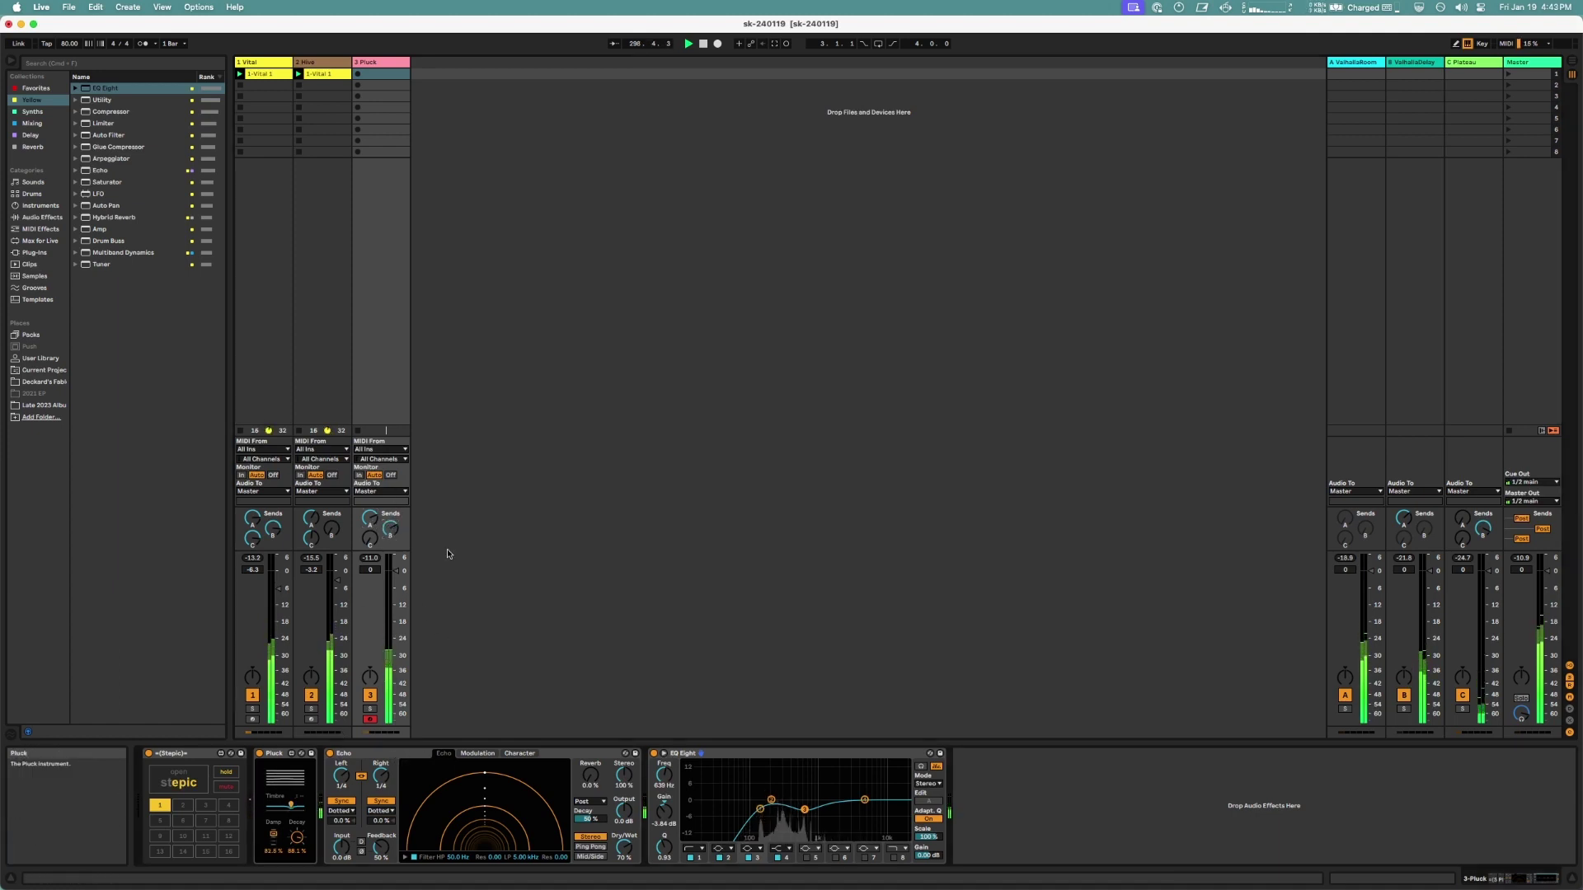
- Add ValhallaShimmer at the end of the Pluck chain with reverb mode mediumStereo and pitch mode dualReverse
click(33, 146)
double_click(118, 229)
drag(594, 97, 709, 345)
click(661, 479)
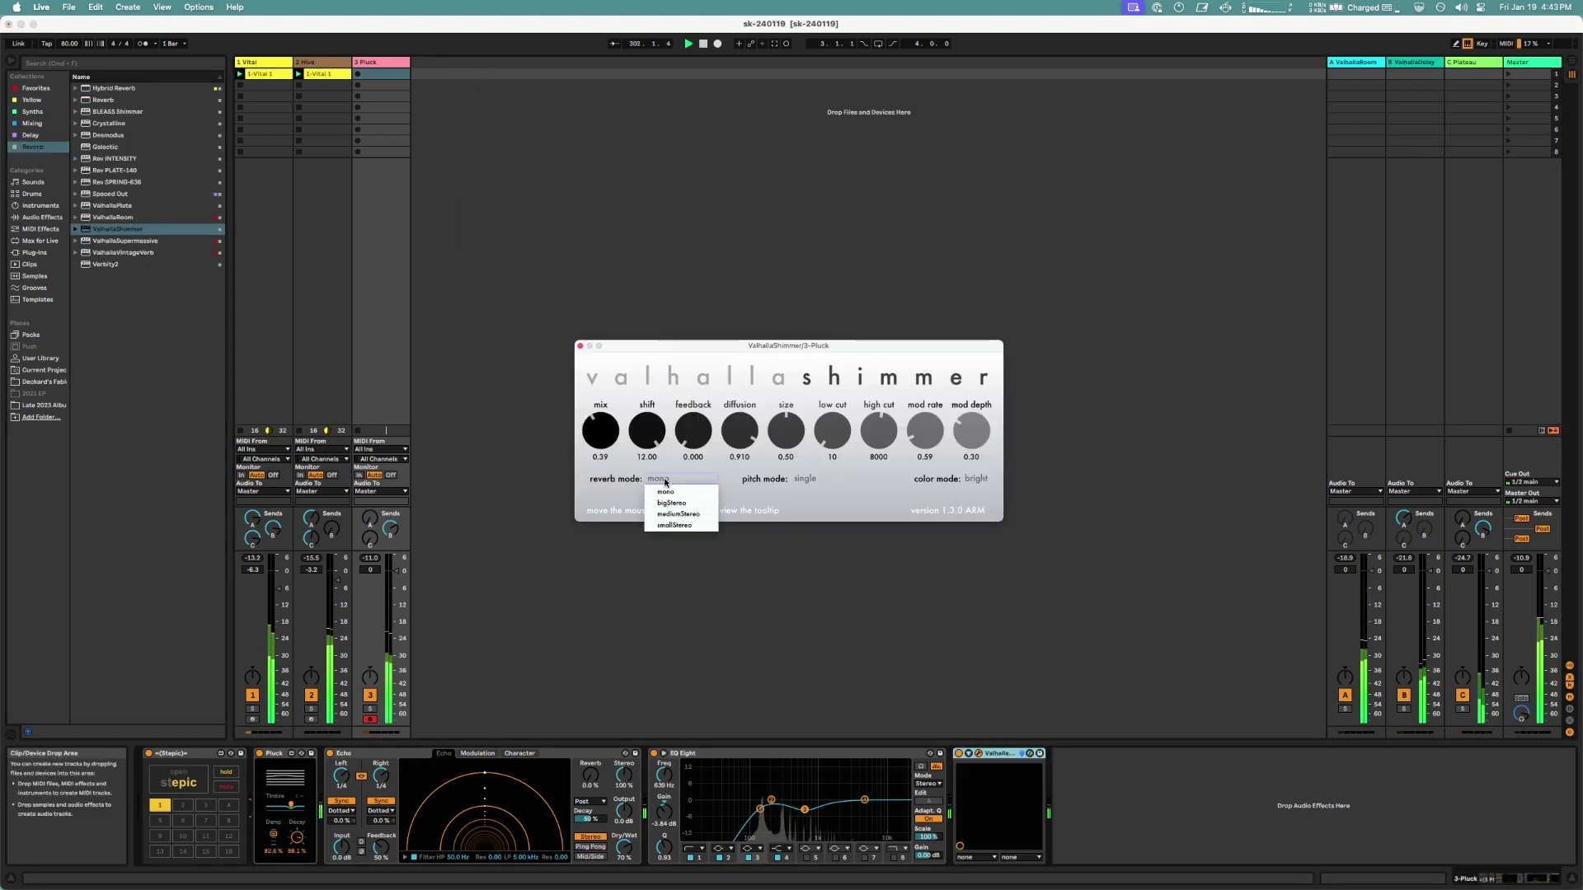
click(672, 515)
click(808, 479)
click(822, 525)
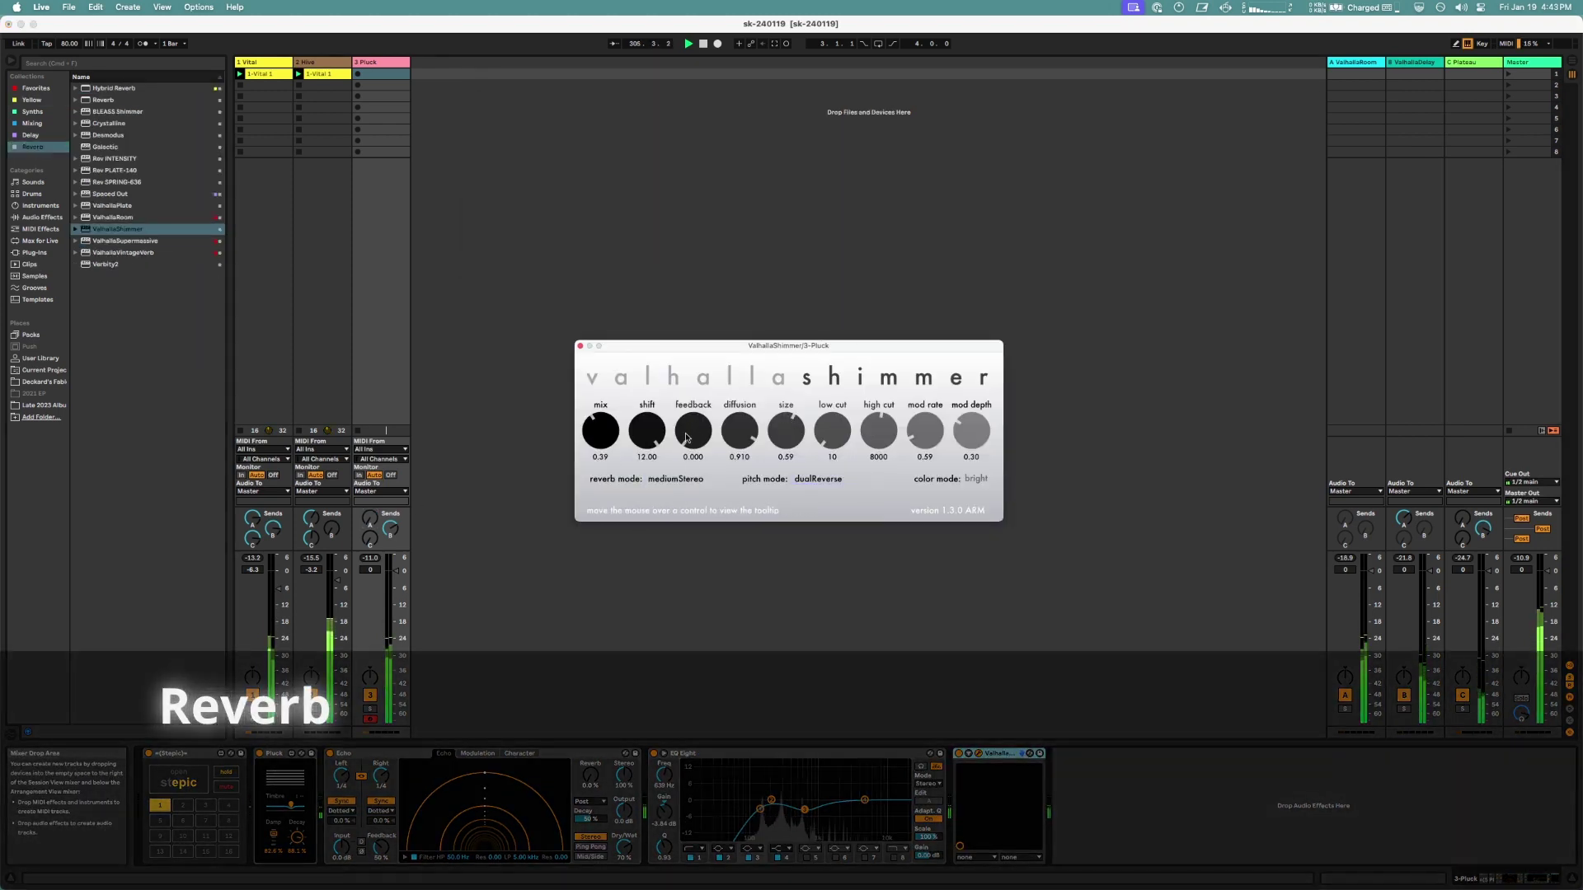
- Set ValhallaShimmer's feedback to 0.245 and mix to 0.32, hide its window, and add a Utility after it
drag(693, 431, 706, 399)
drag(608, 445, 613, 431)
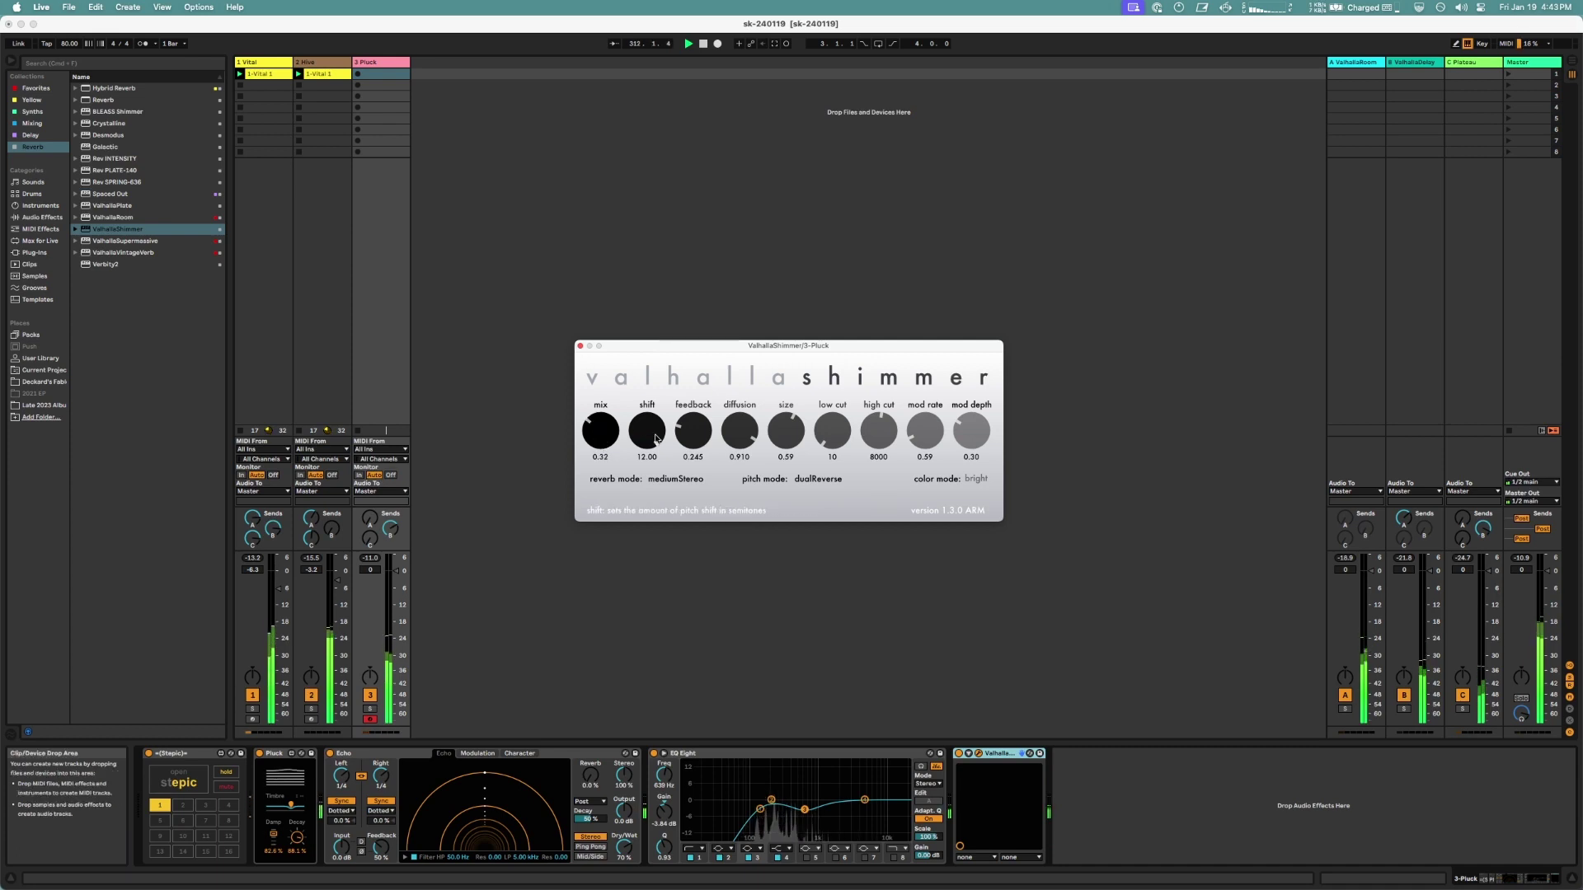
key(super+alt+p)
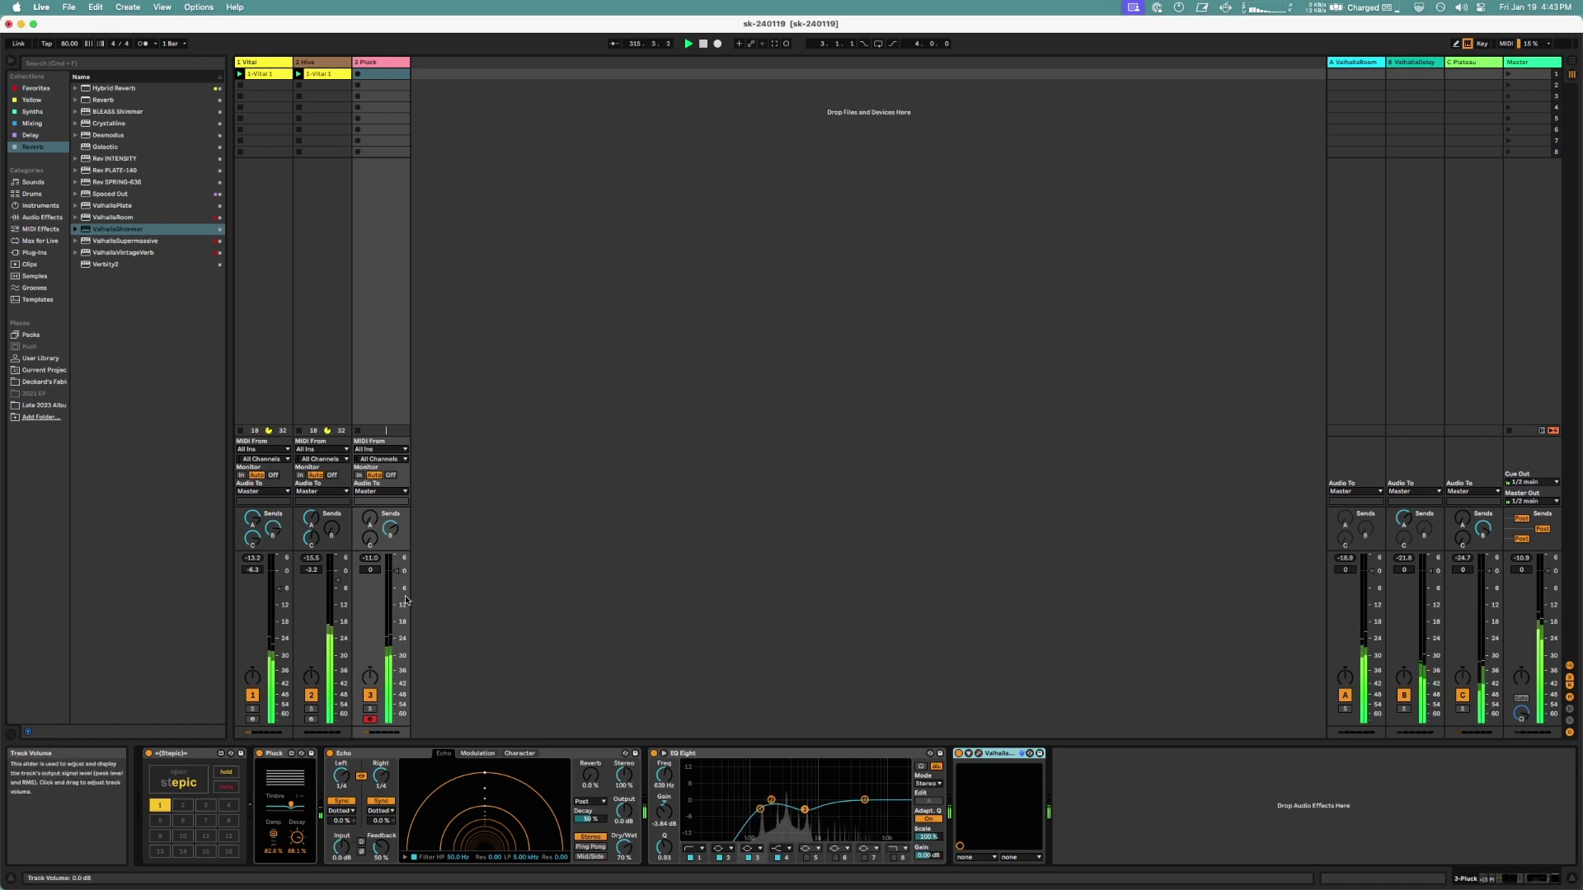
click(33, 100)
drag(101, 100, 1054, 808)
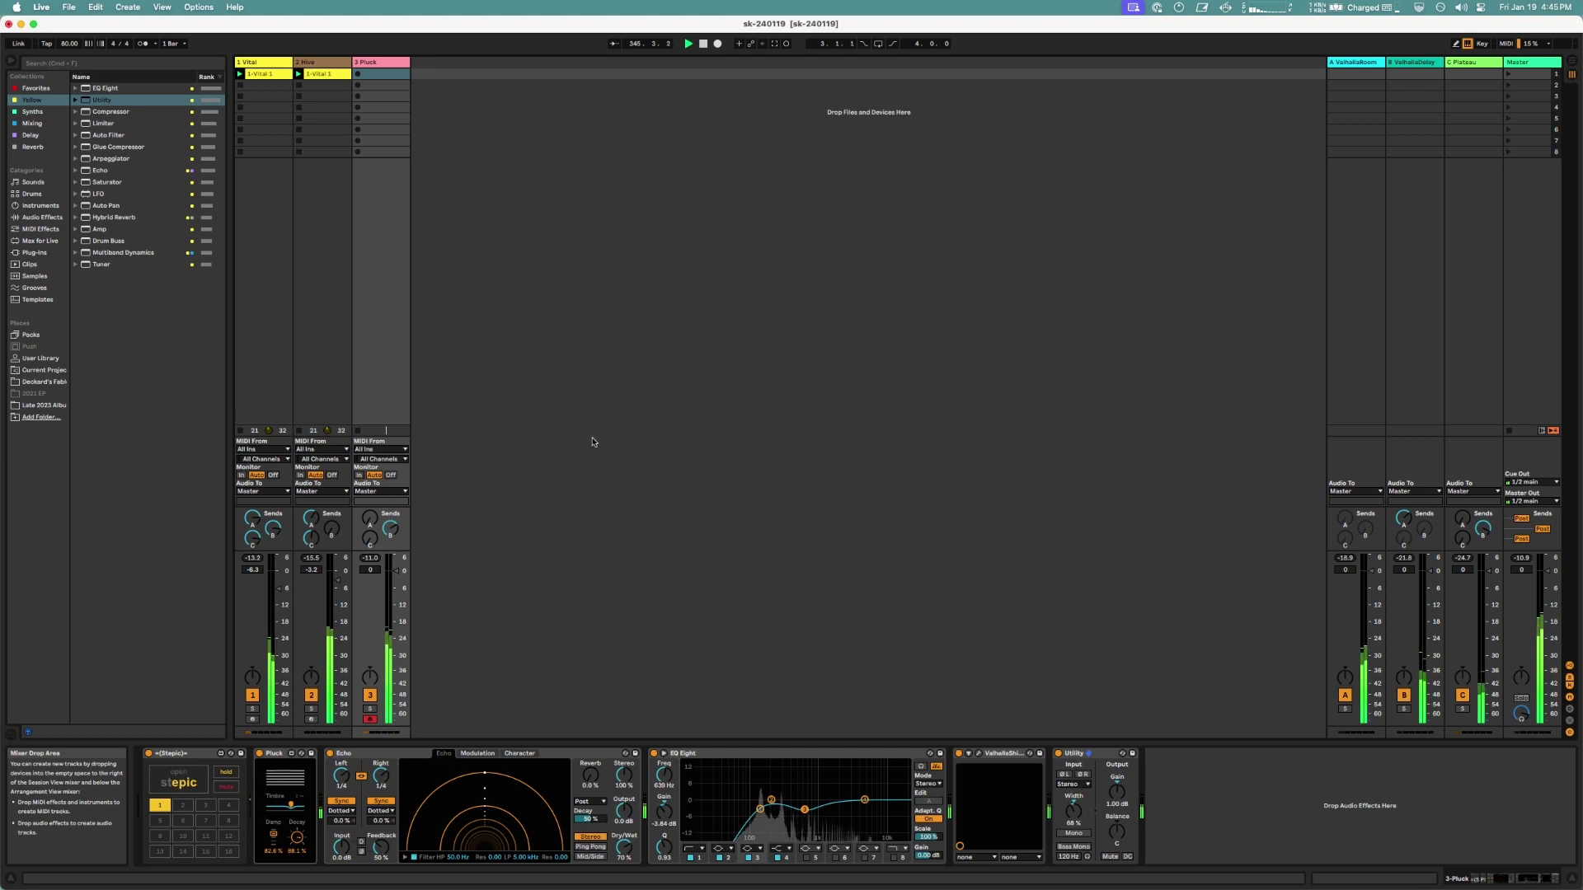
- Open Stepic, switch the on/off lane from rand to its next per-step parameter, and adjust that value on several steps from 3 to 8
click(179, 779)
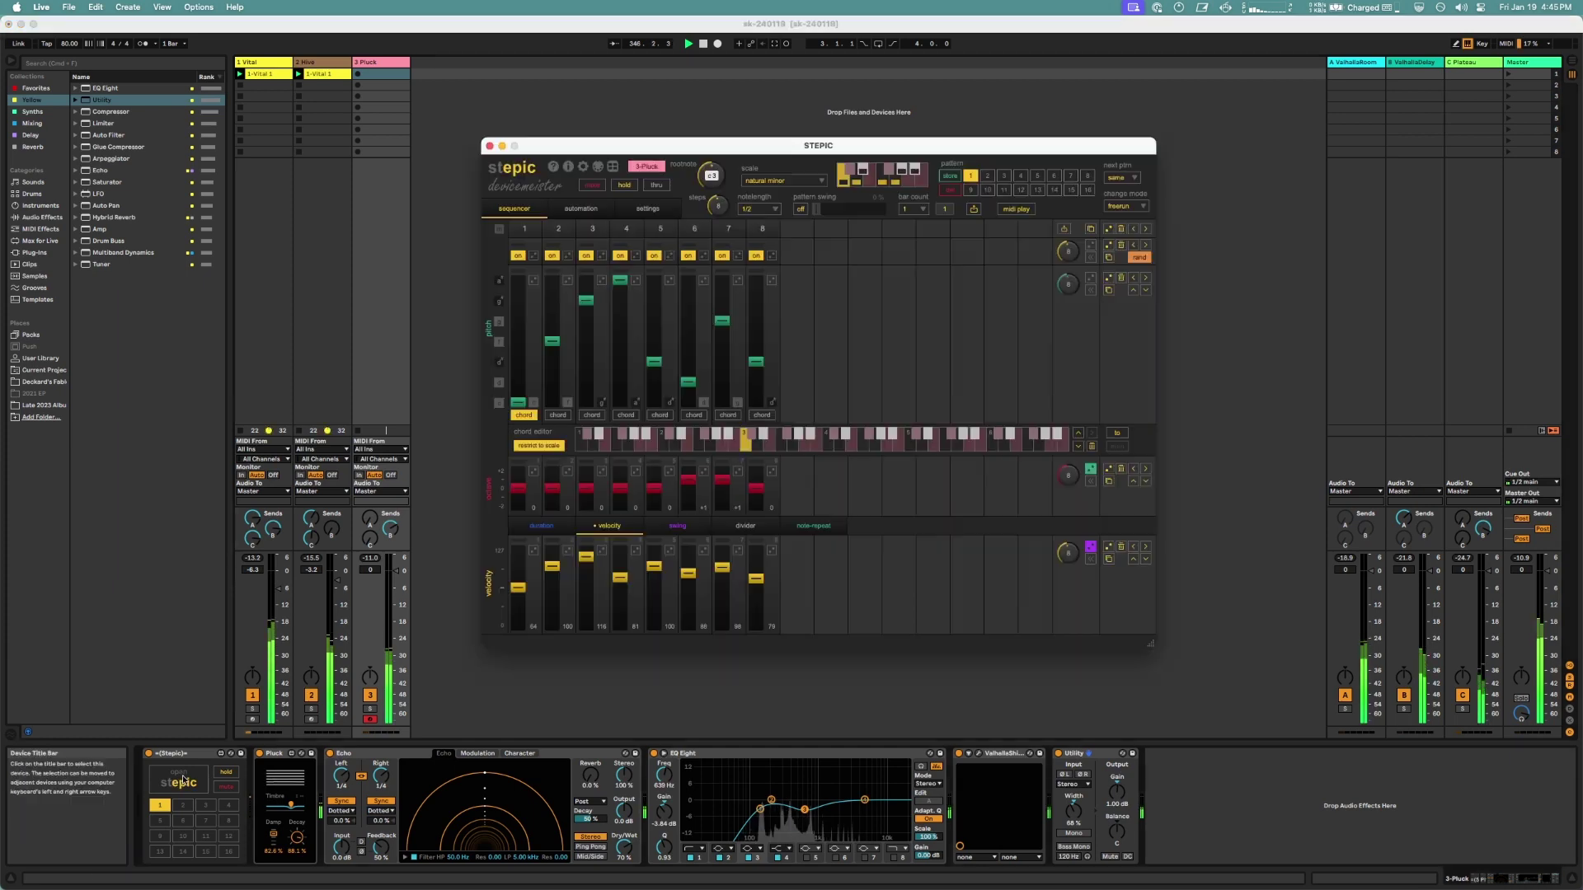
click(1140, 257)
drag(601, 258, 602, 239)
mouse_move(636, 257)
mouse_down()
mouse_move(669, 236)
mouse_move(703, 242)
mouse_up()
mouse_move(738, 257)
mouse_down()
mouse_move(738, 236)
mouse_move(771, 245)
mouse_up()
click(756, 257)
click(756, 258)
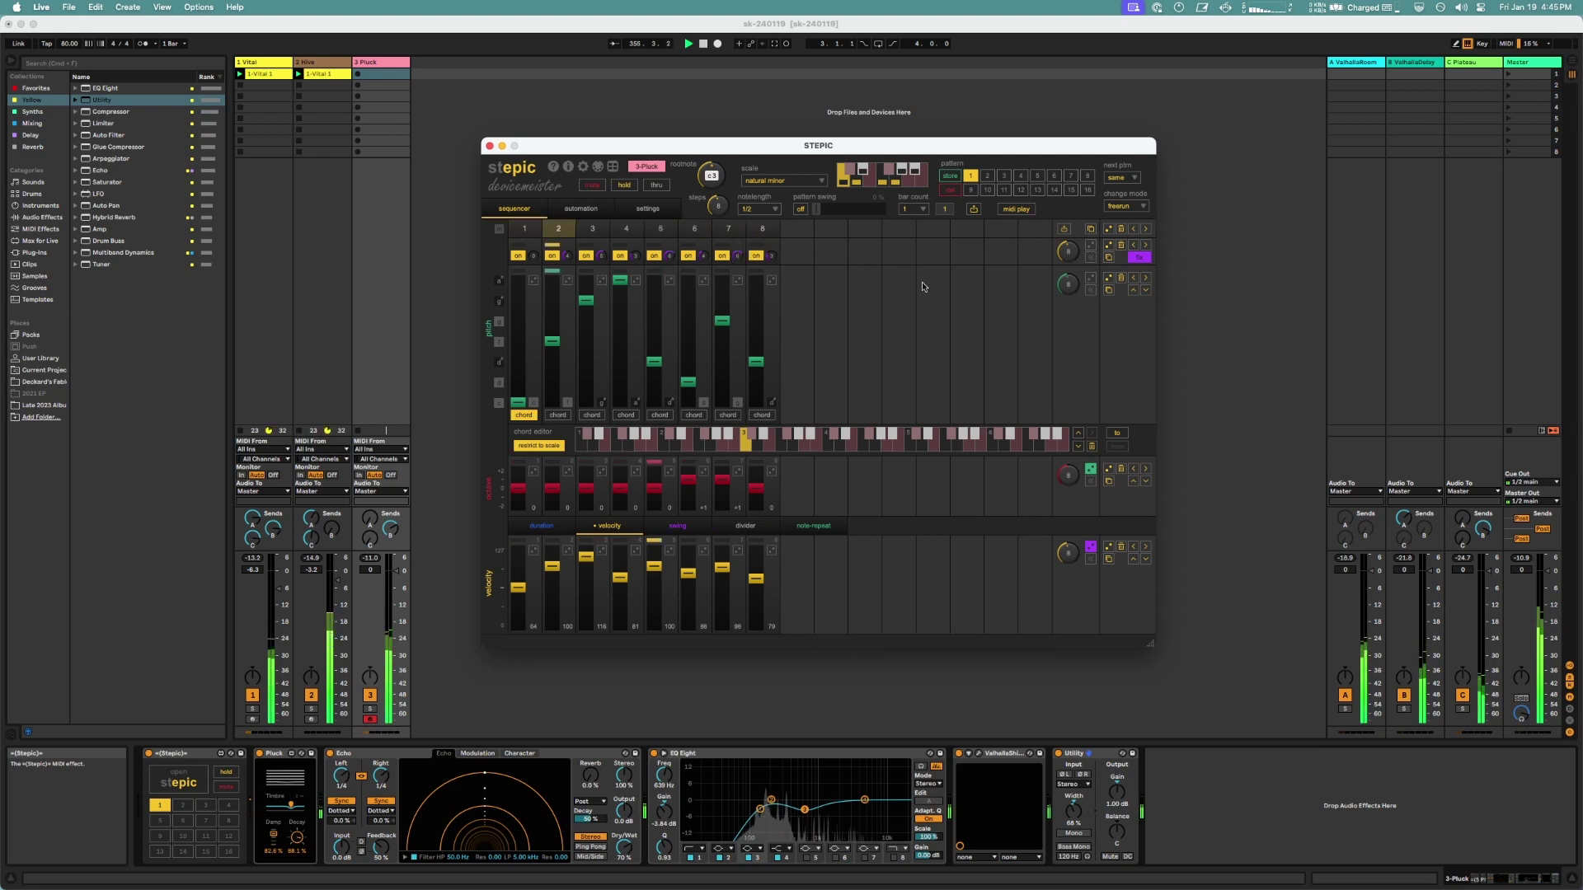
- Switch Stepic's on/off lane to the percentage parameter and adjust it for steps 2 and 8
click(1139, 258)
drag(567, 257, 566, 235)
drag(772, 257, 780, 209)
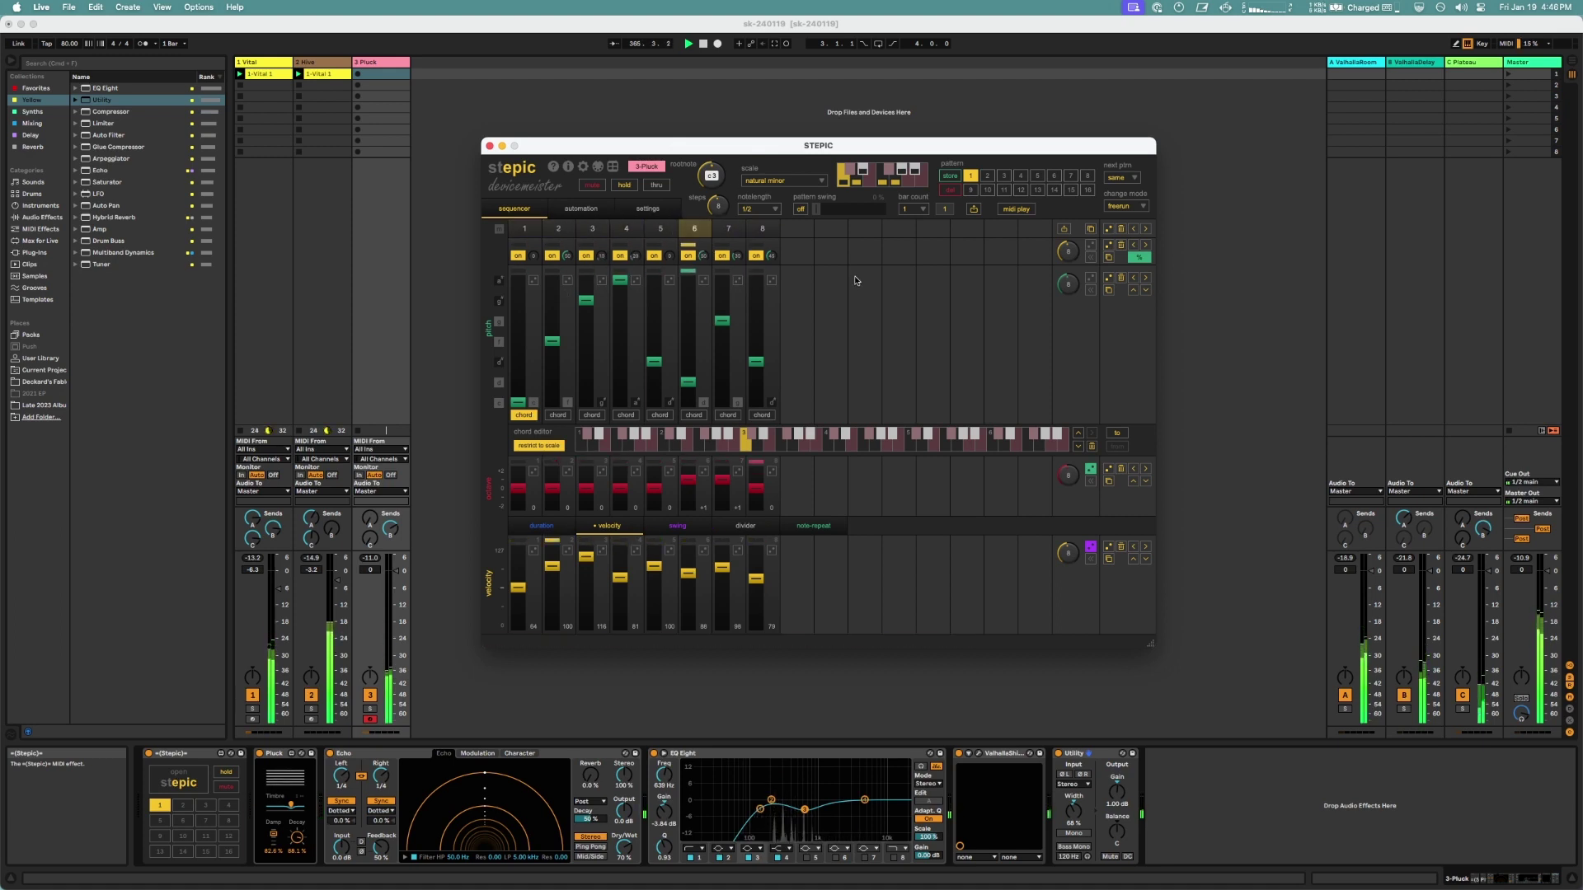
- Try random step play order without identical consecutive steps on the pitch lane, and check Stepic's MIDI play settings
click(1090, 279)
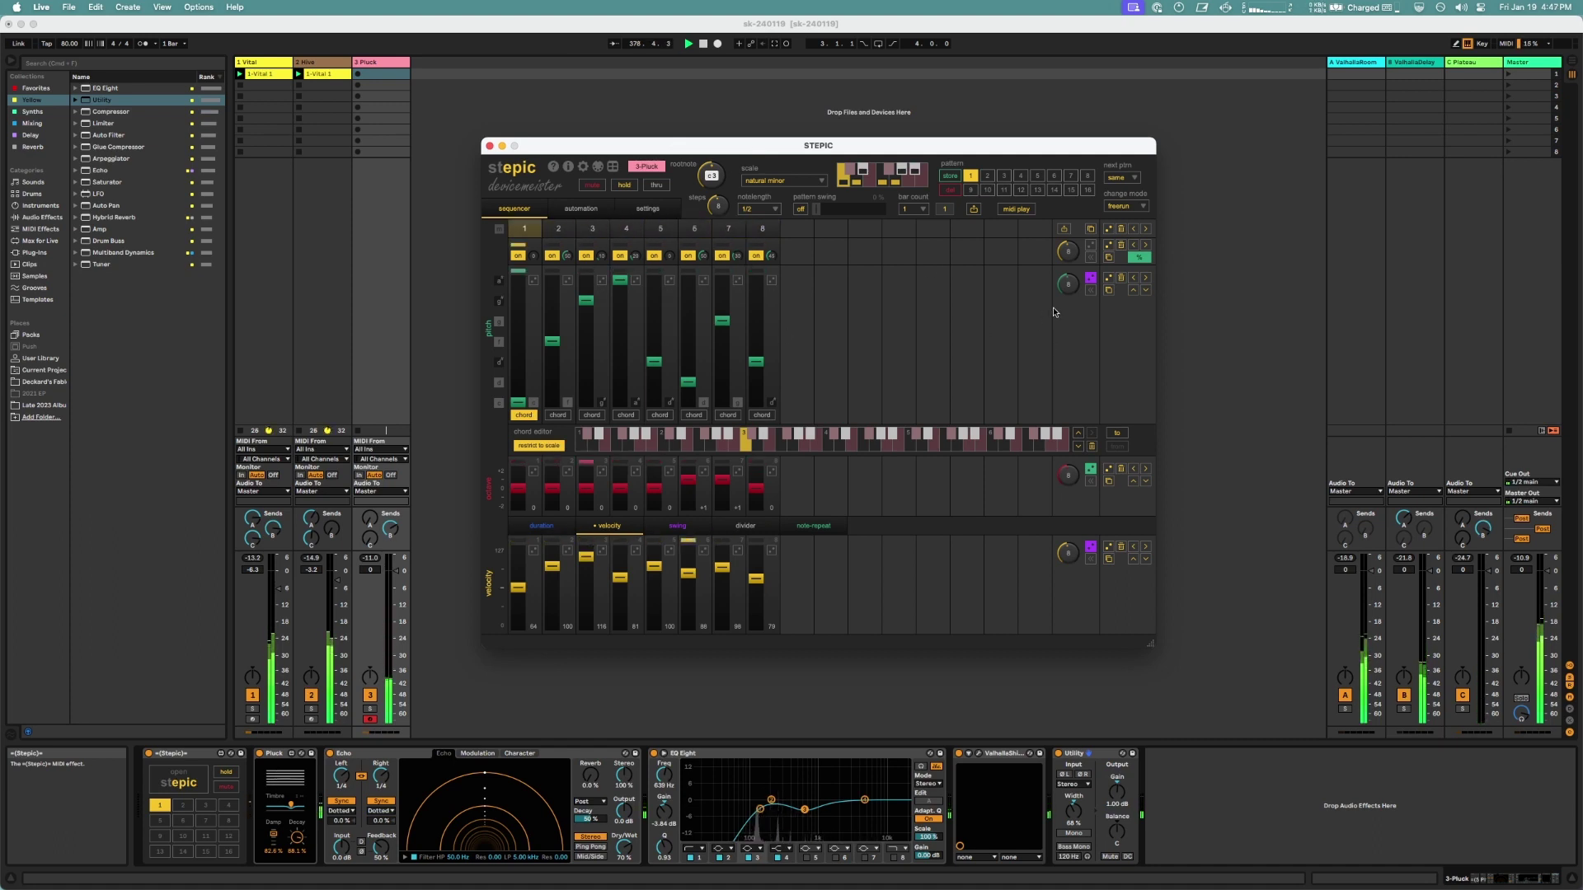
click(1022, 211)
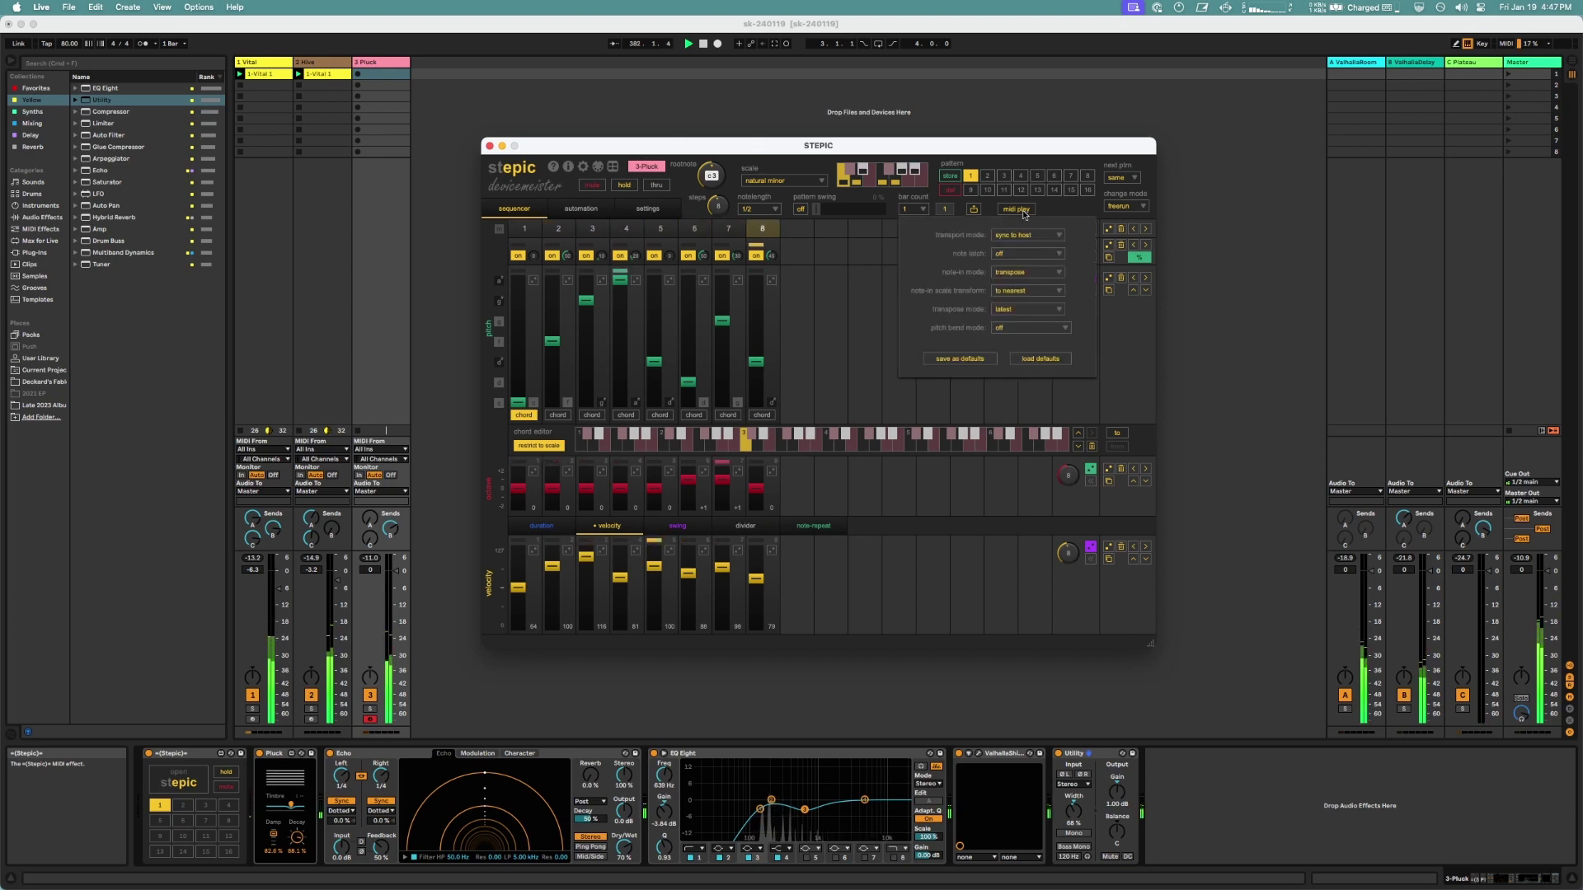
click(1023, 212)
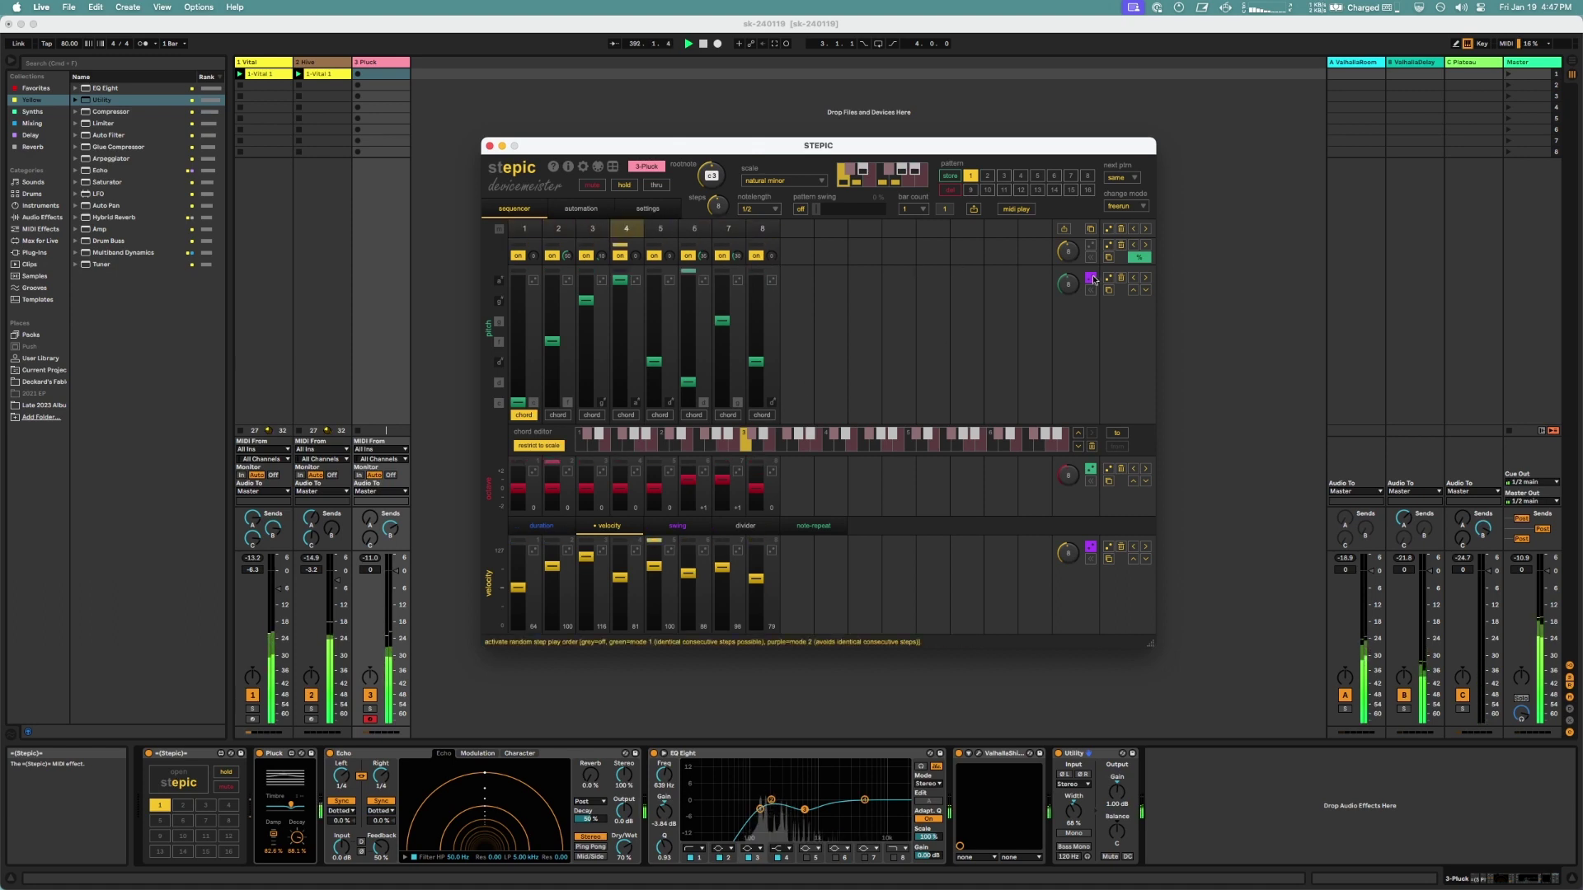
- Set the Pluck track's MIDI input to 2-Hive and switch Stepic's on/off lane back to rand
click(381, 450)
click(381, 564)
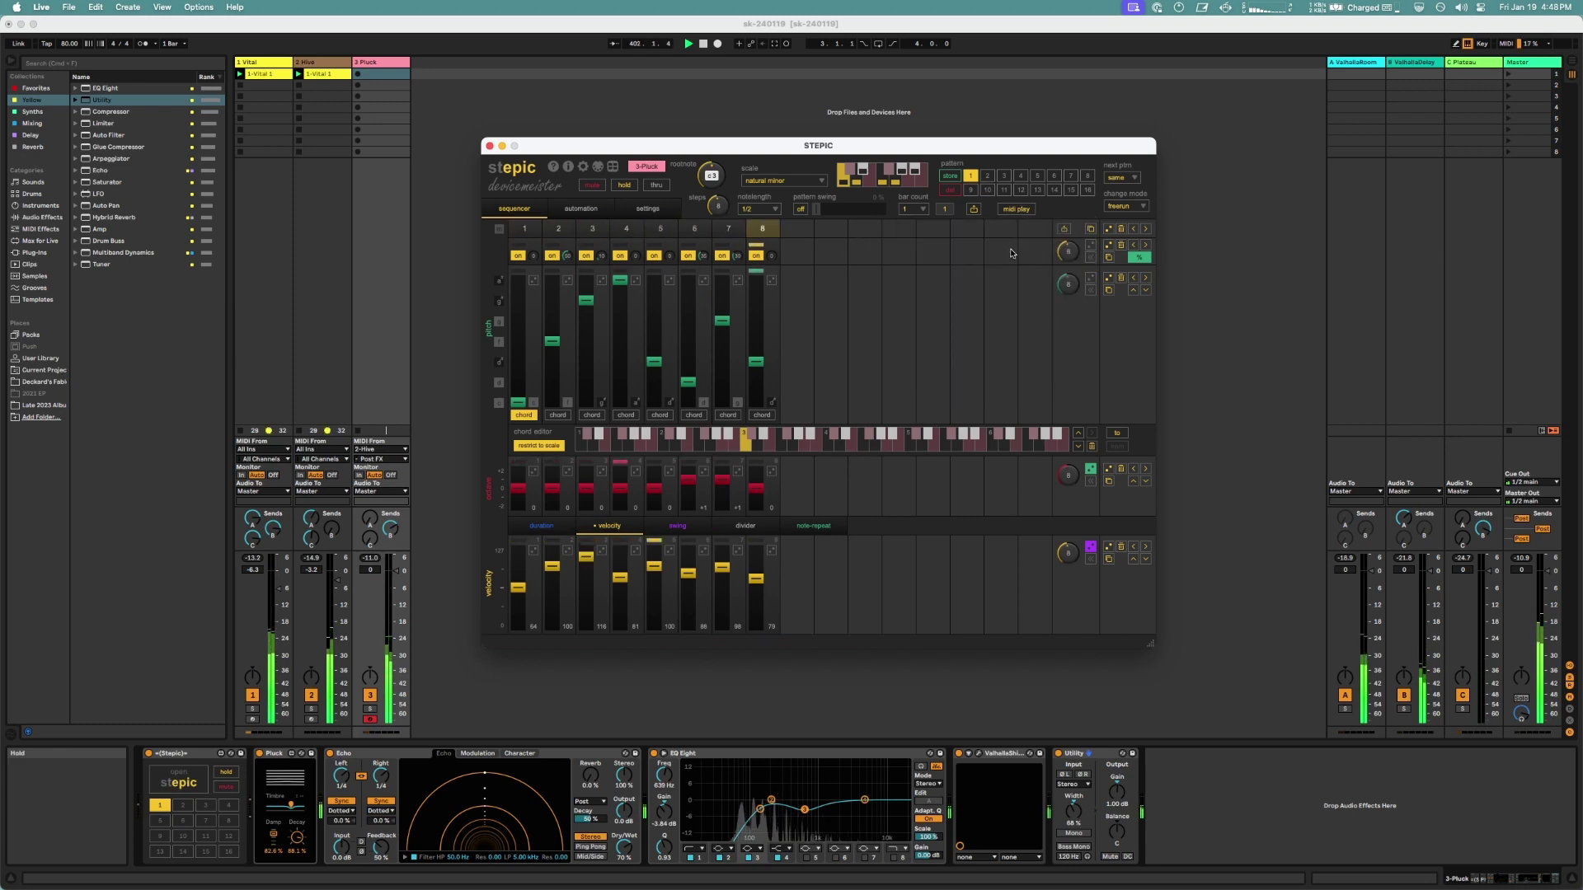
click(1139, 258)
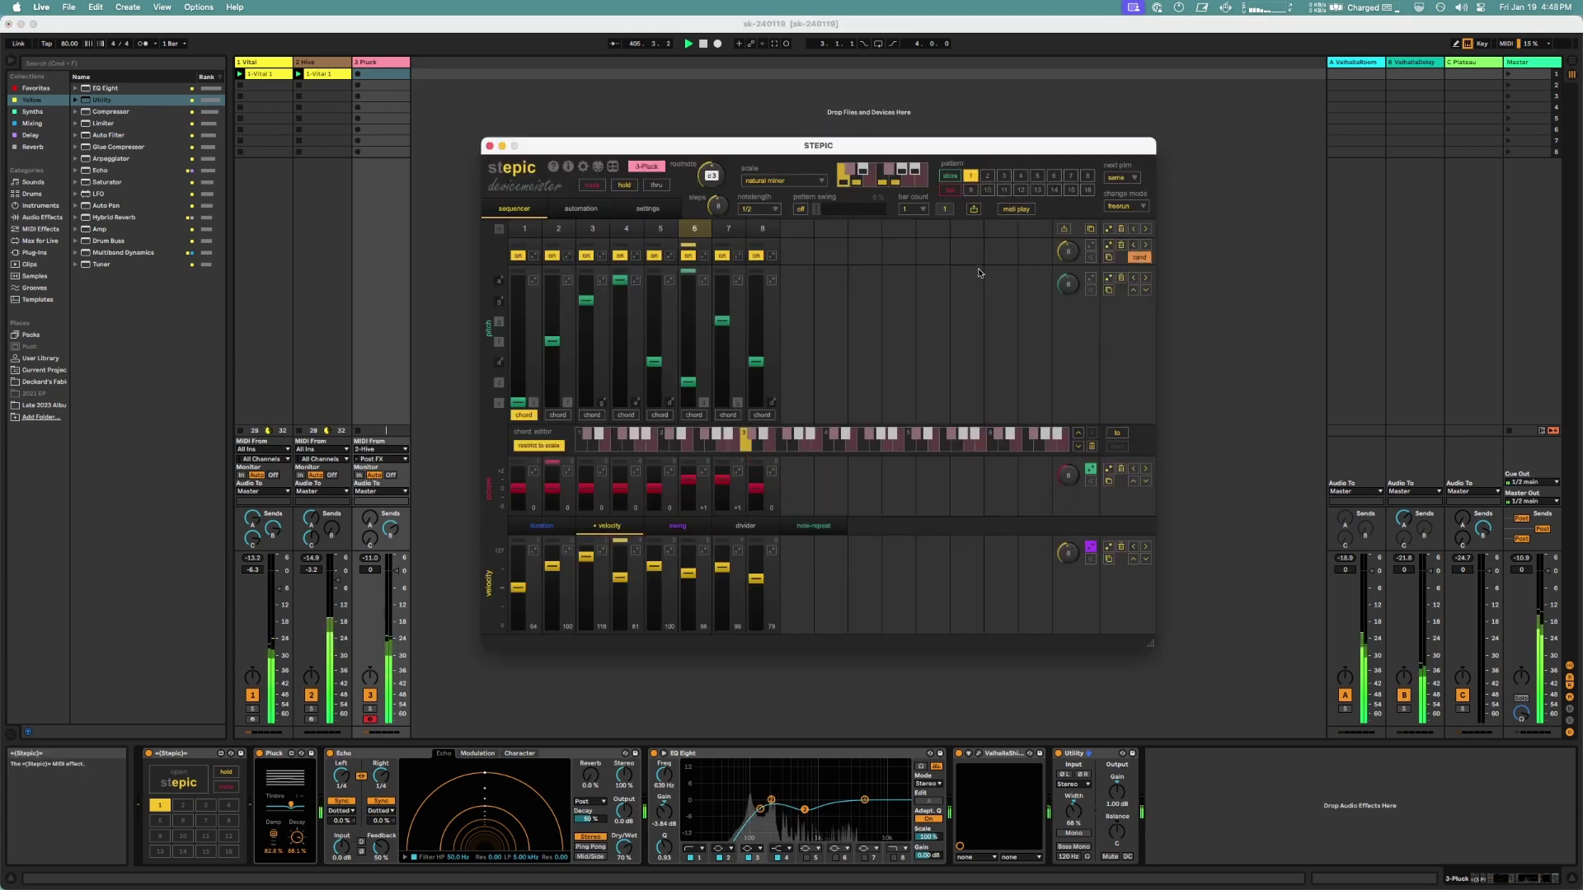
- Insert a Pitch MIDI effect at +12 st between Stepic and Pluck, and raise Echo's feedback to about 71 %
drag(101, 230, 277, 711)
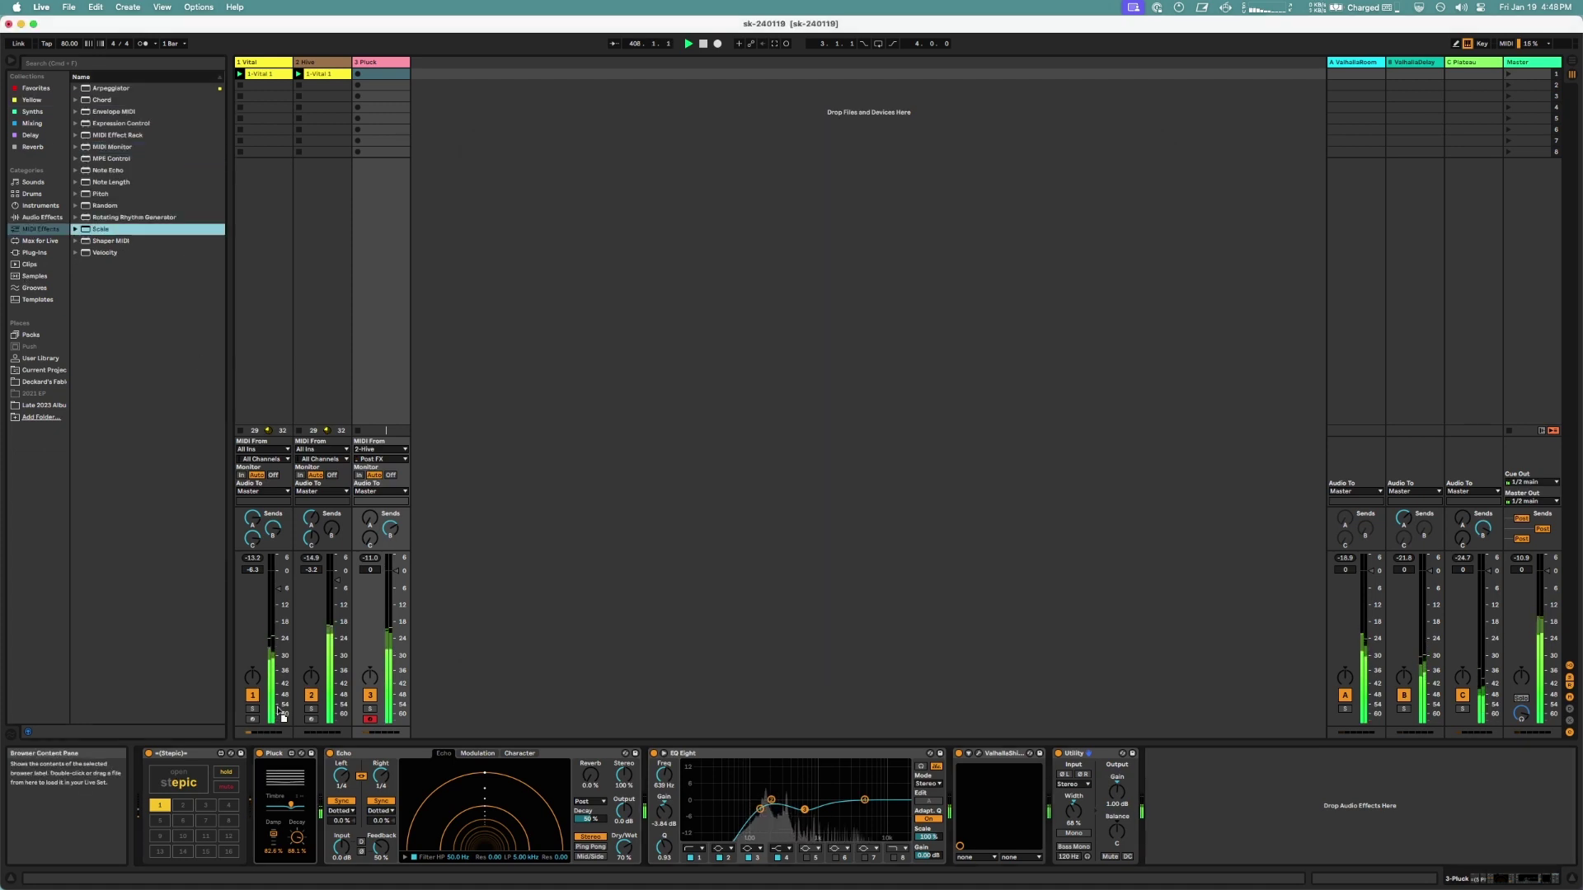
drag(100, 195, 279, 763)
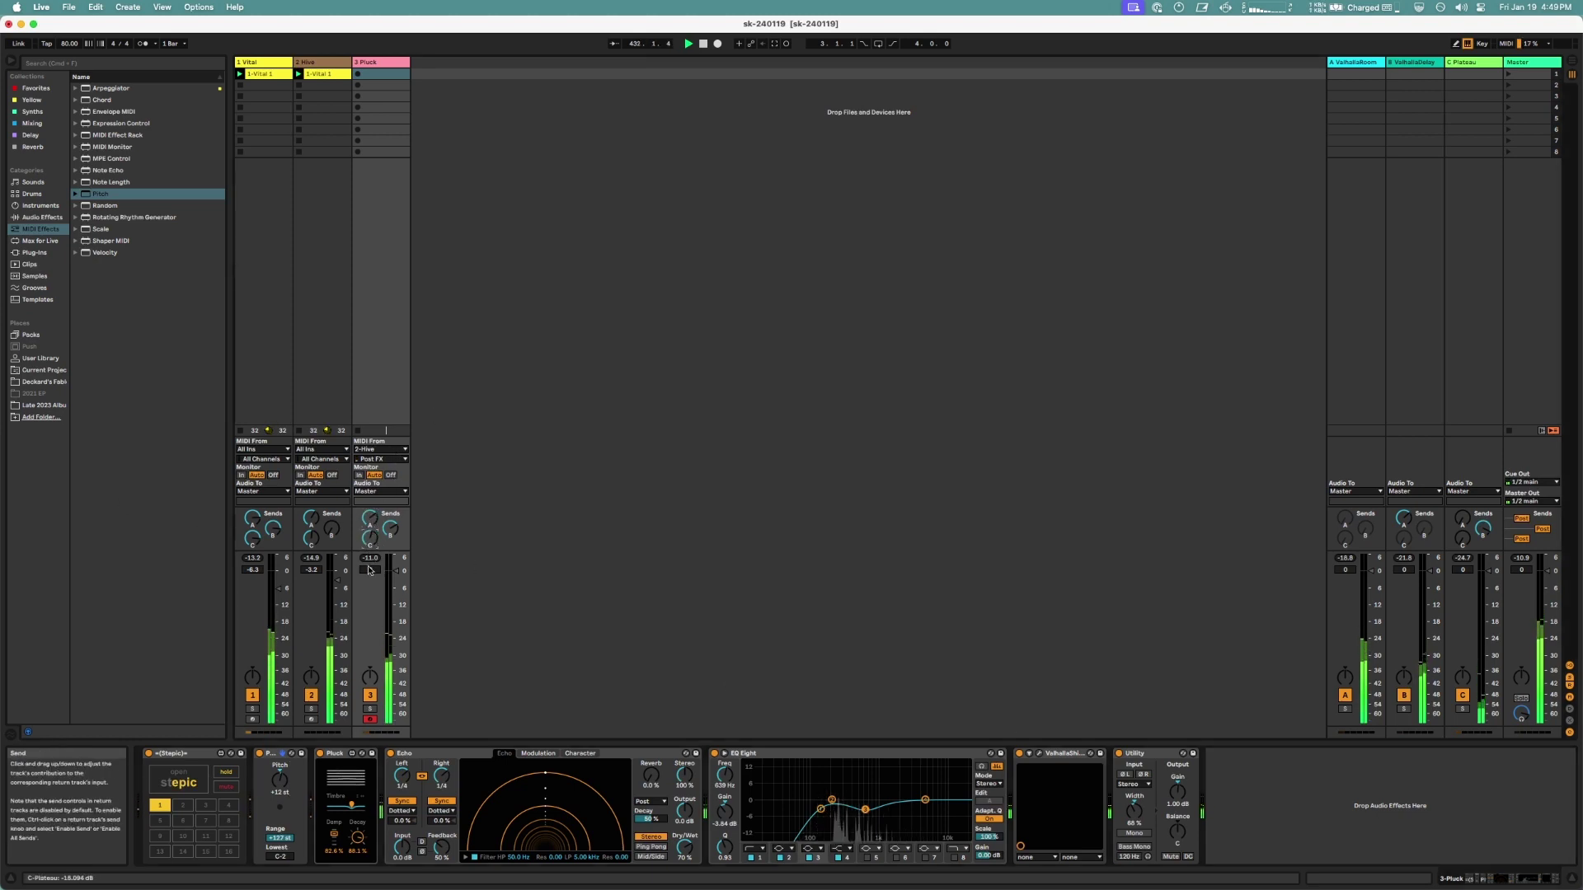
drag(441, 847, 441, 826)
drag(690, 814, 690, 813)
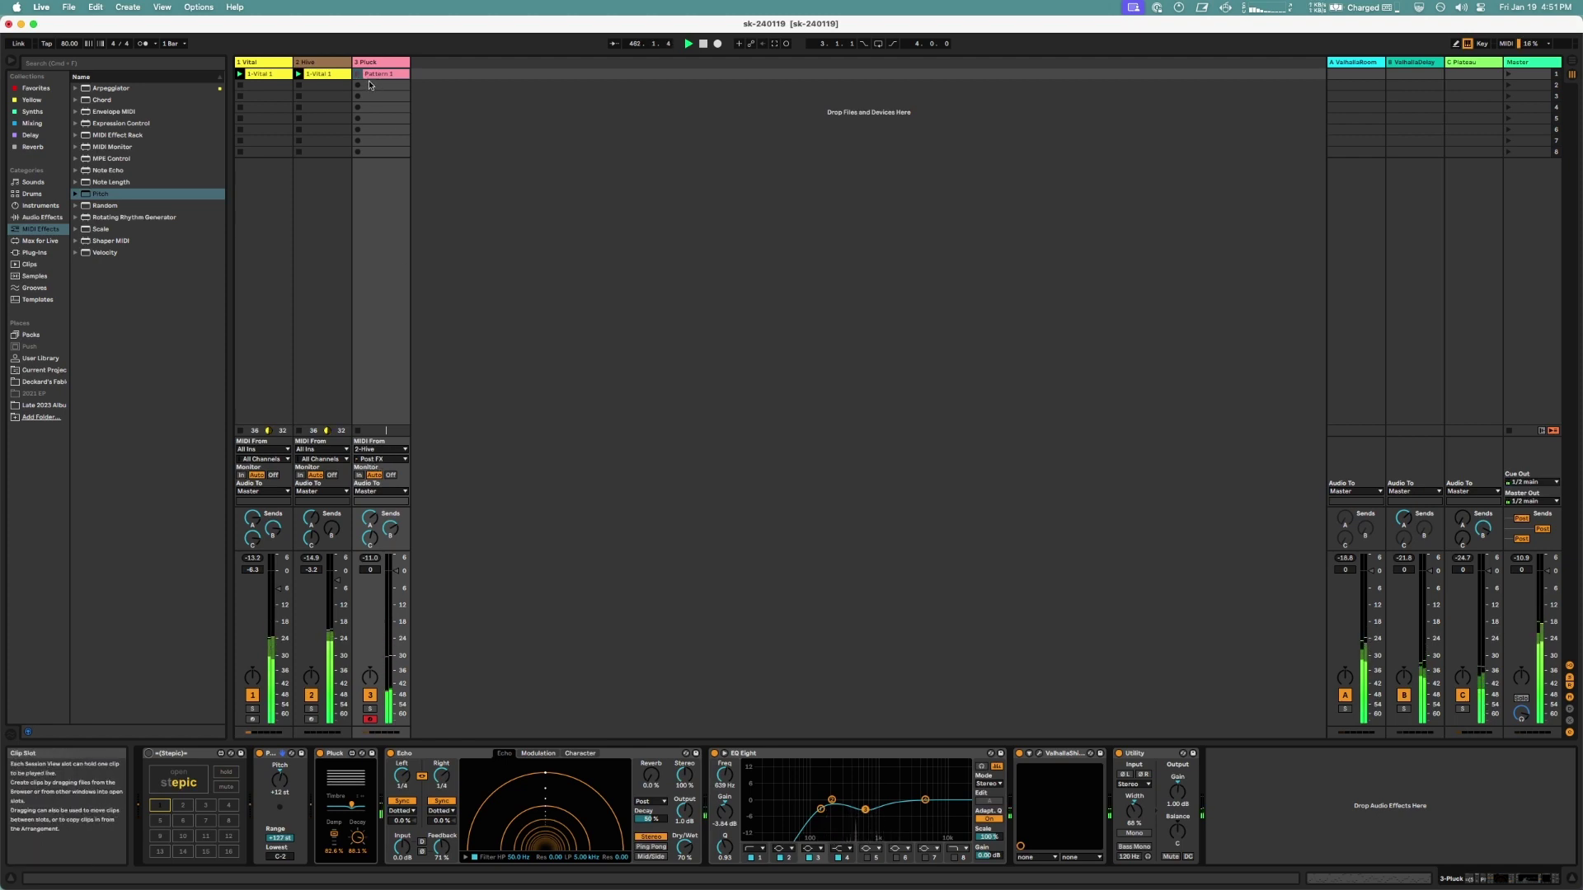
- Set the Pluck track's MIDI input to No Input
click(380, 449)
click(386, 529)
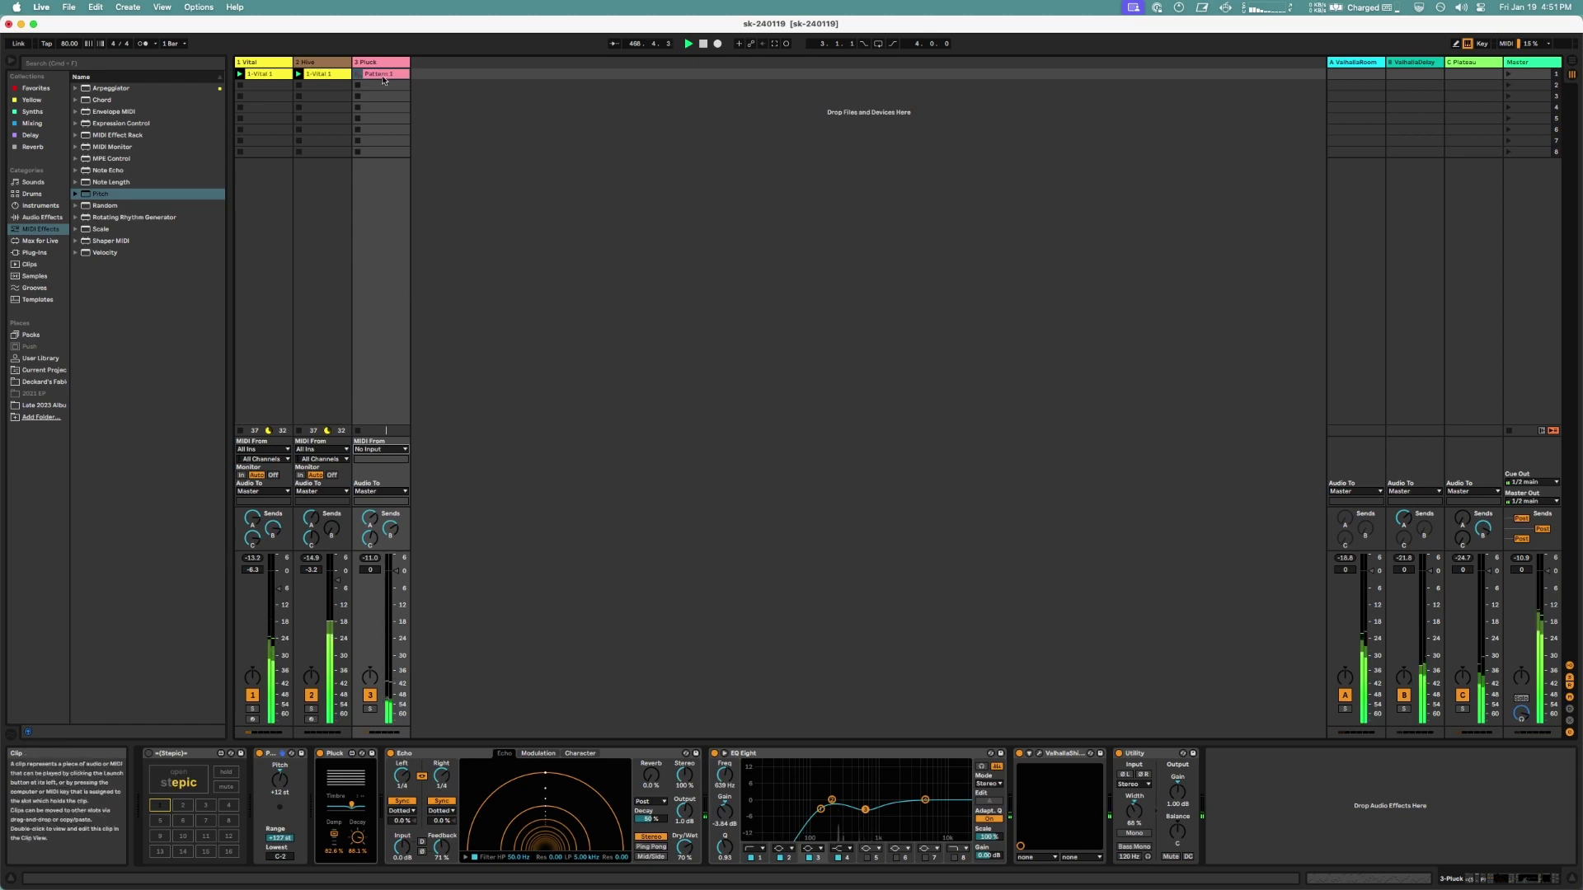